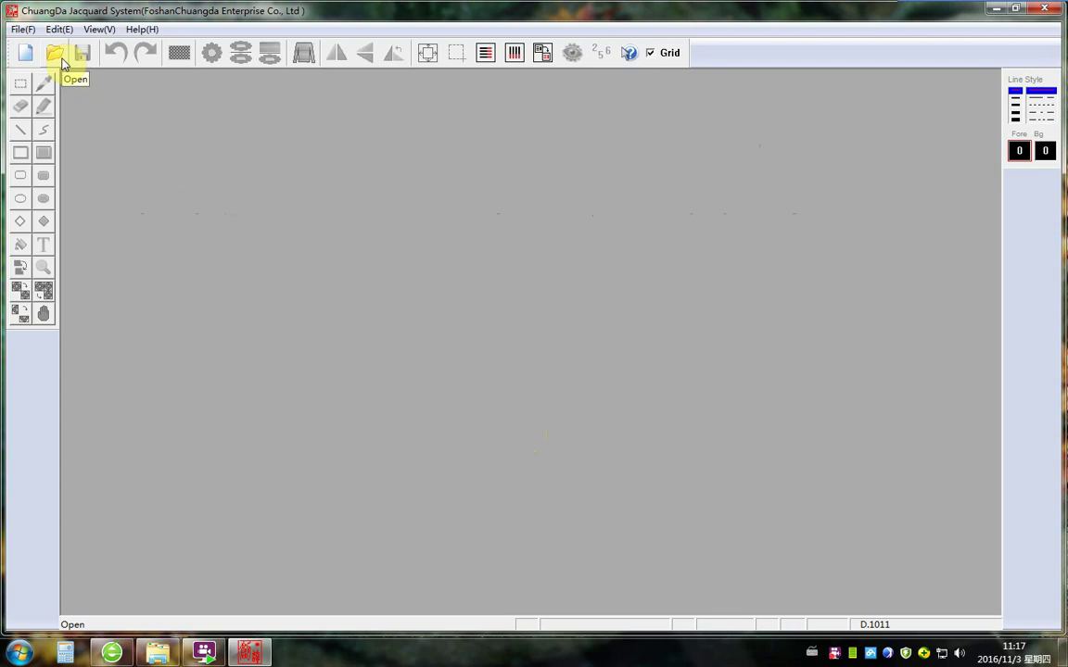
Step: Browse to the Desktop's 花形 folder and preview the 01A 140x200 image
click(56, 53)
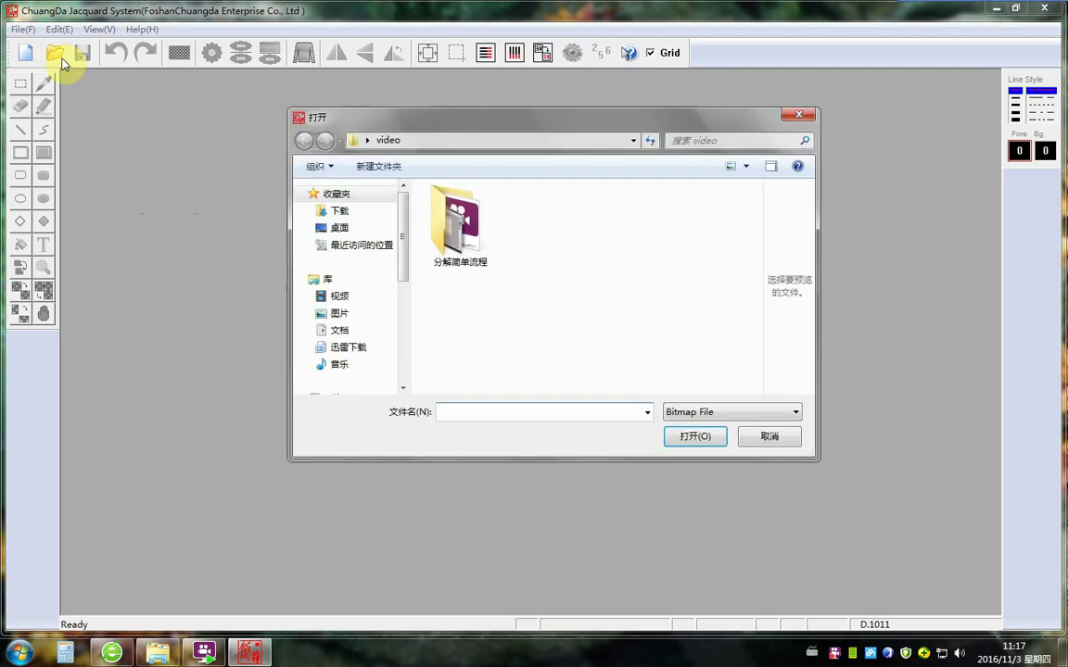
click(338, 228)
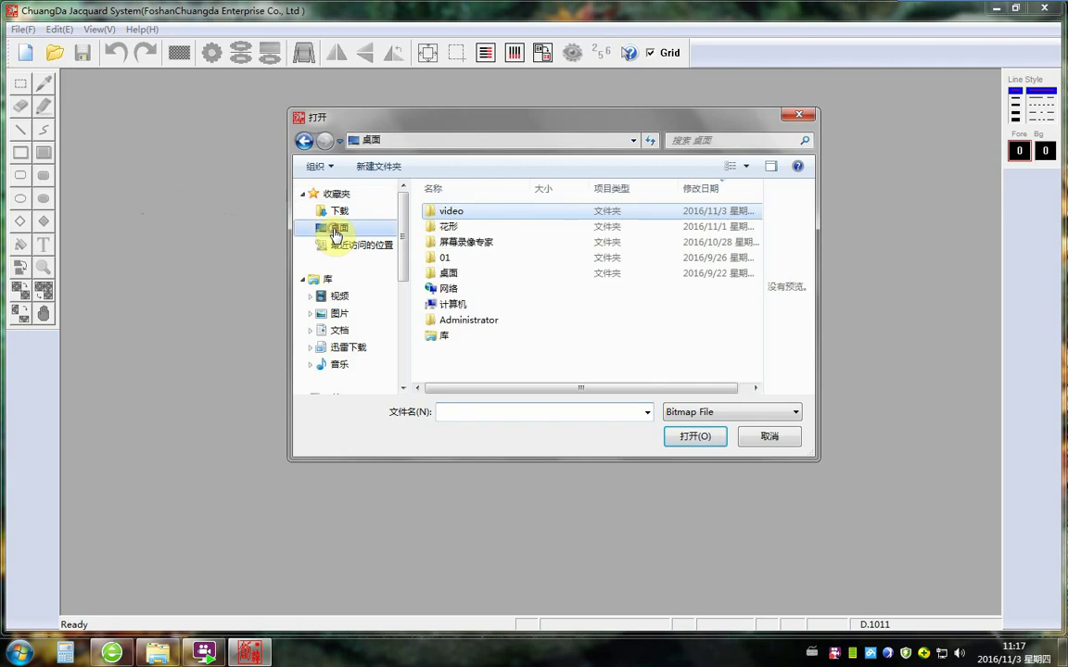
double_click(486, 229)
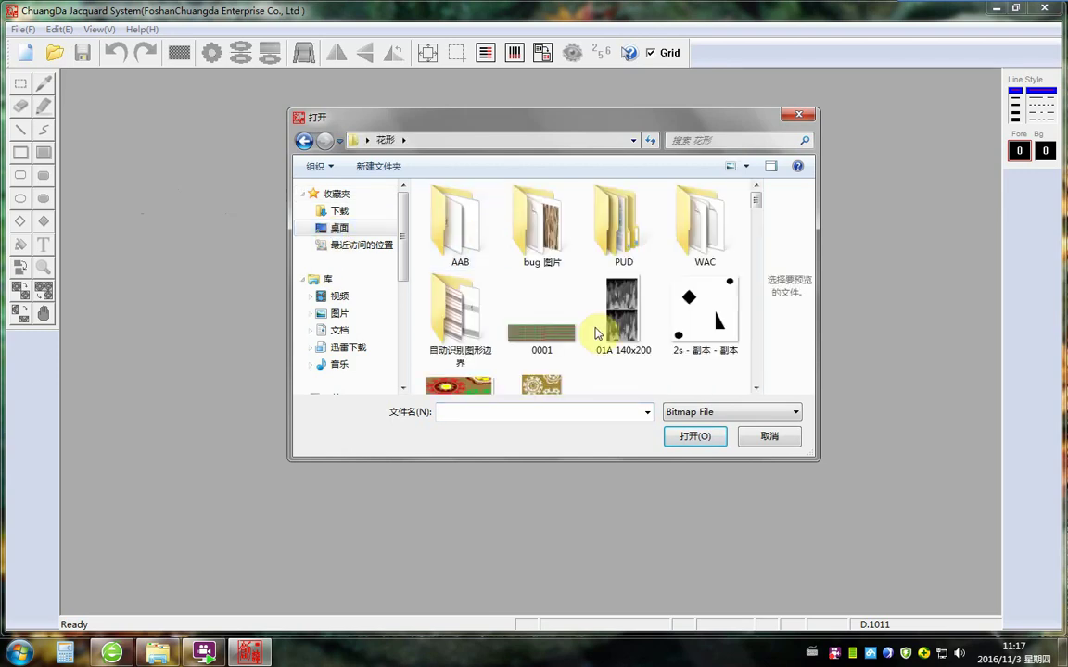
click(647, 336)
scroll(649, 337, down, 5)
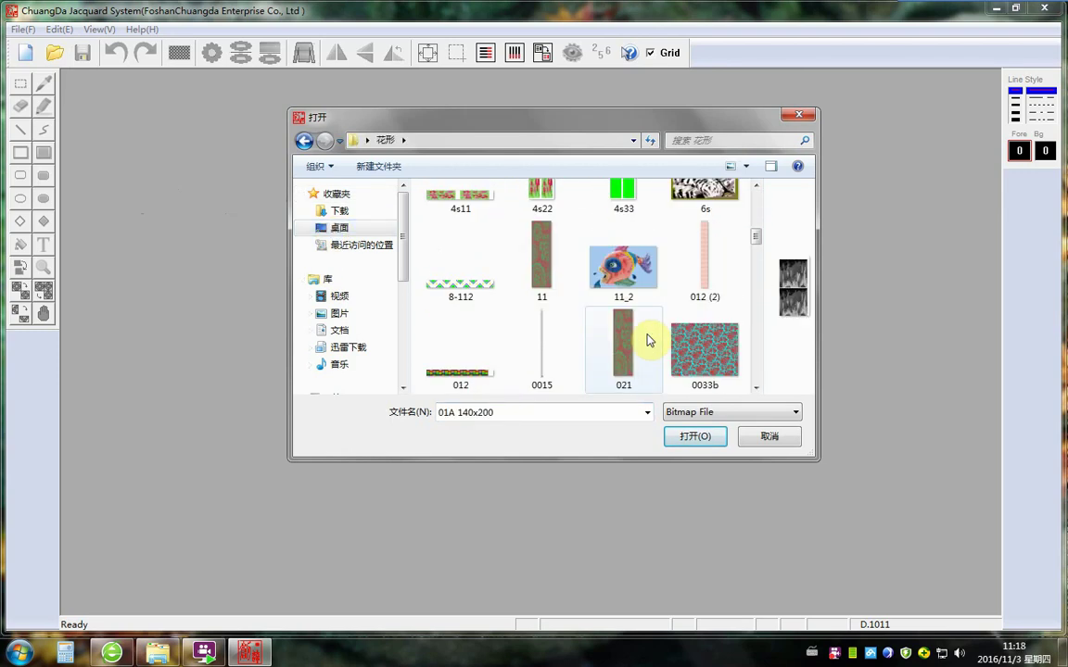
scroll(647, 339, up, 5)
scroll(647, 339, down, 3)
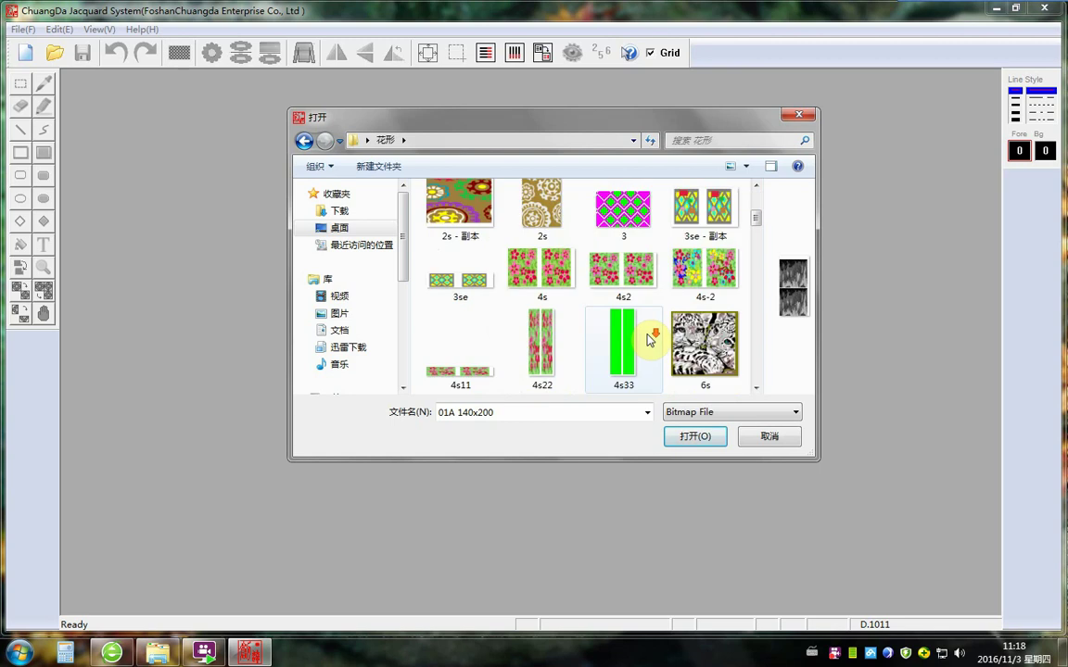
scroll(649, 340, up, 3)
scroll(639, 336, down, 3)
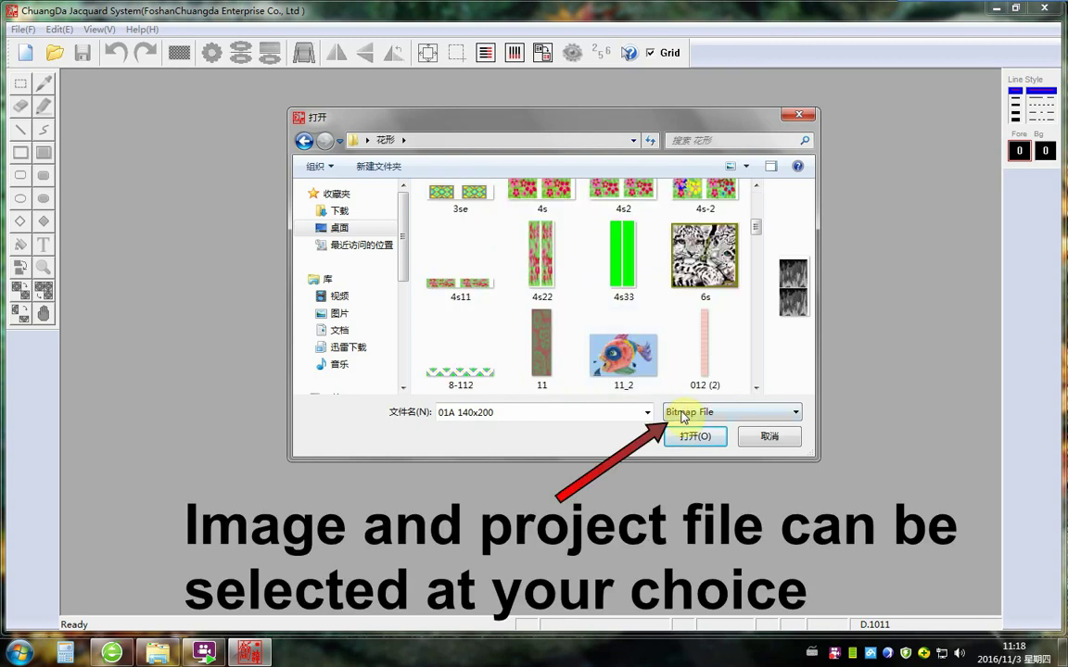
Step: Switch the file-type filter to CCMD project files, then back to Bitmap files
click(671, 413)
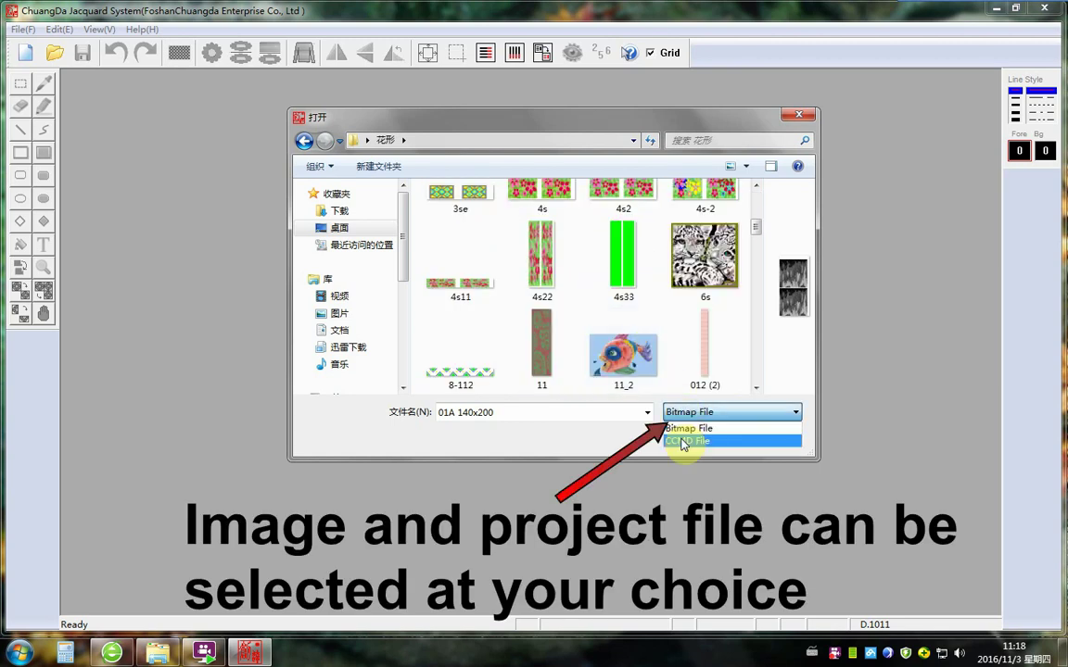
click(682, 443)
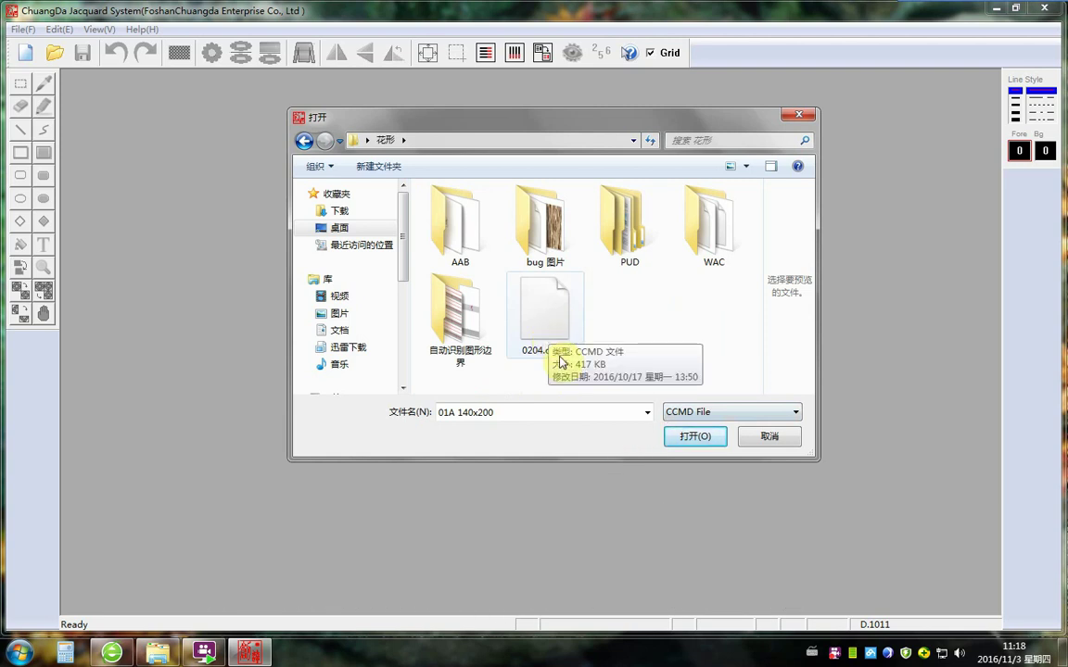
click(688, 413)
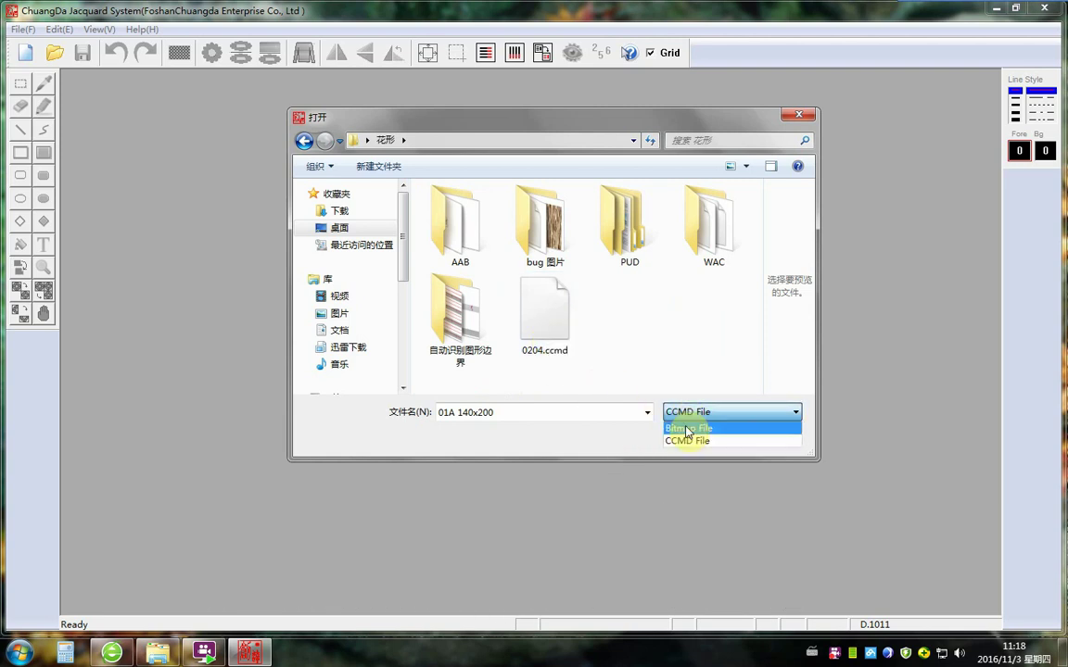
click(687, 429)
Step: Select the diamond pattern image 3 and open it
click(638, 379)
scroll(612, 341, down, 3)
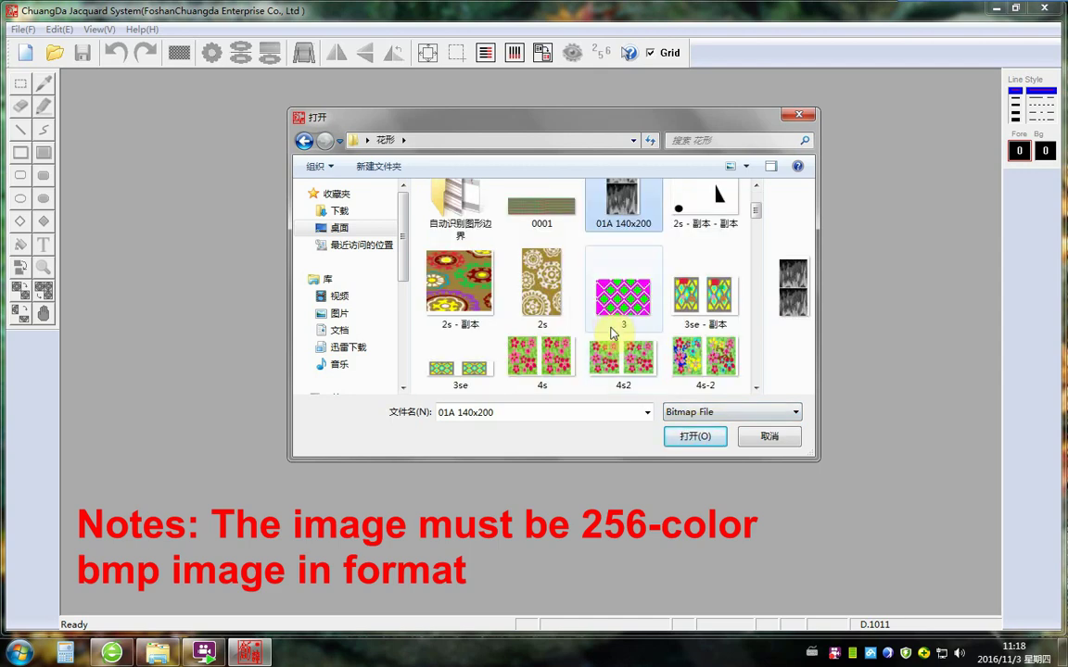
click(611, 322)
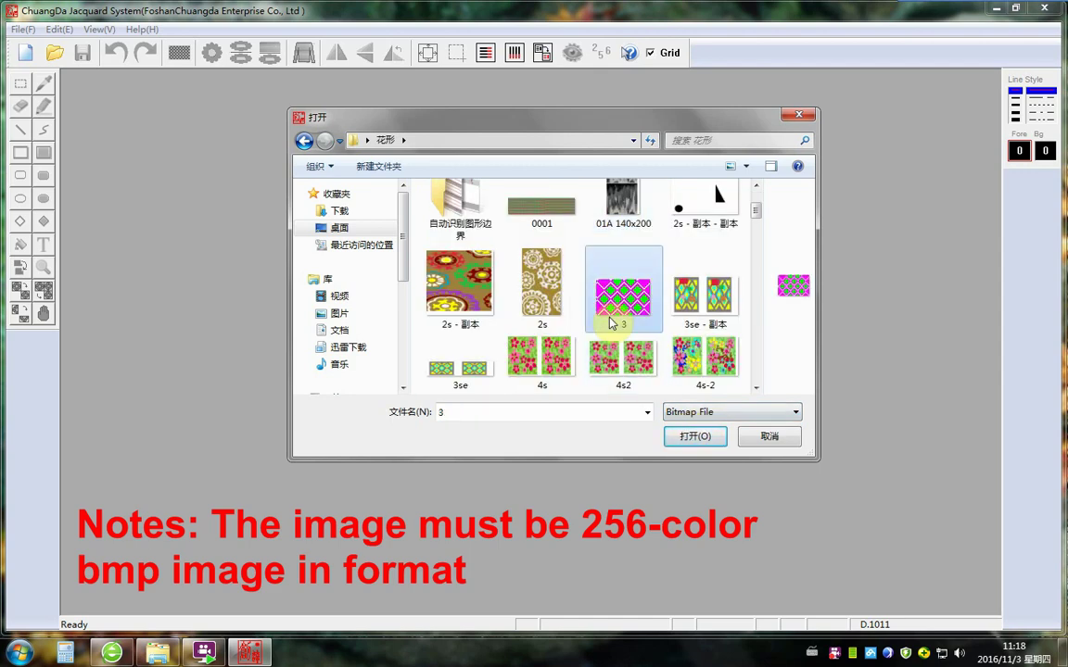
click(686, 440)
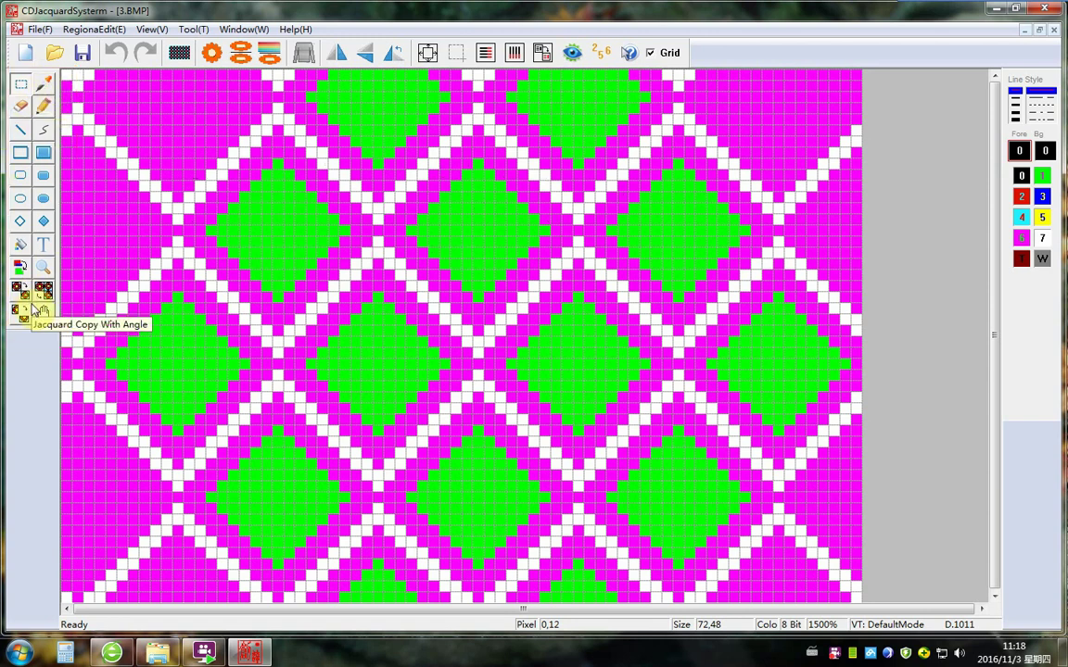
click(44, 105)
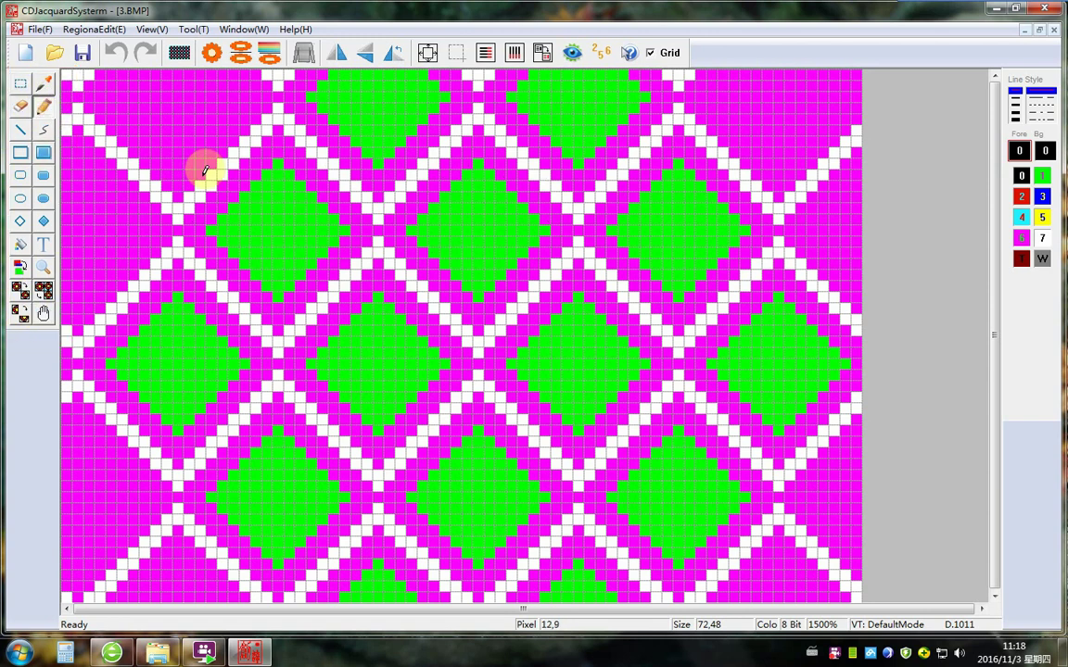
mouse_move(202, 174)
mouse_down()
mouse_move(270, 210)
mouse_move(621, 362)
mouse_up()
mouse_move(612, 242)
mouse_down()
mouse_move(365, 453)
mouse_move(356, 473)
mouse_up()
drag(689, 372, 568, 530)
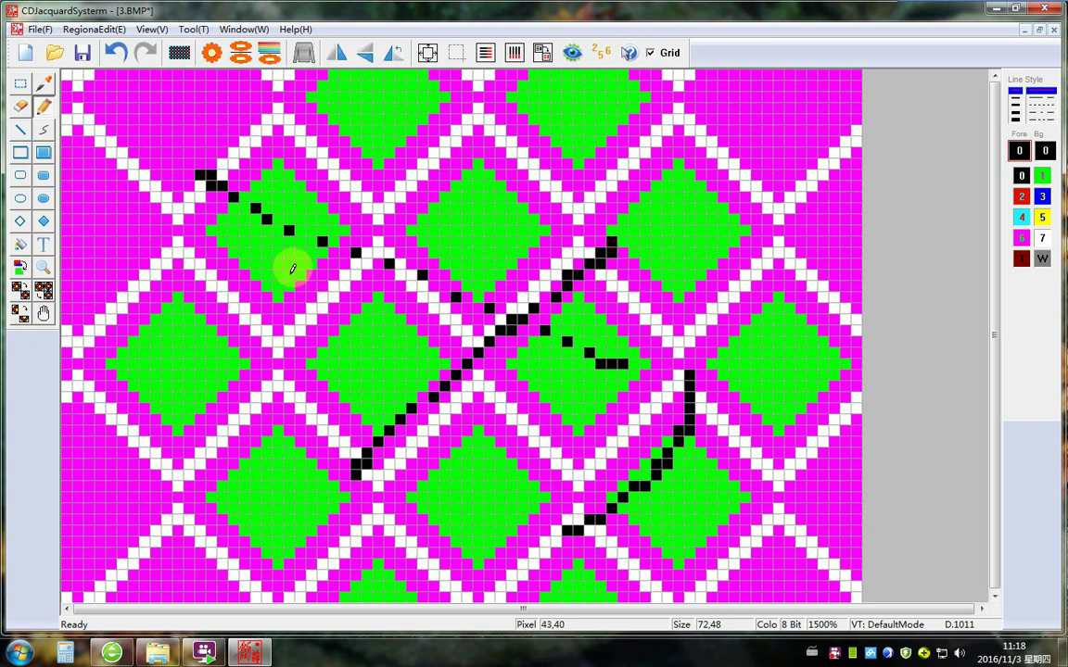
click(128, 56)
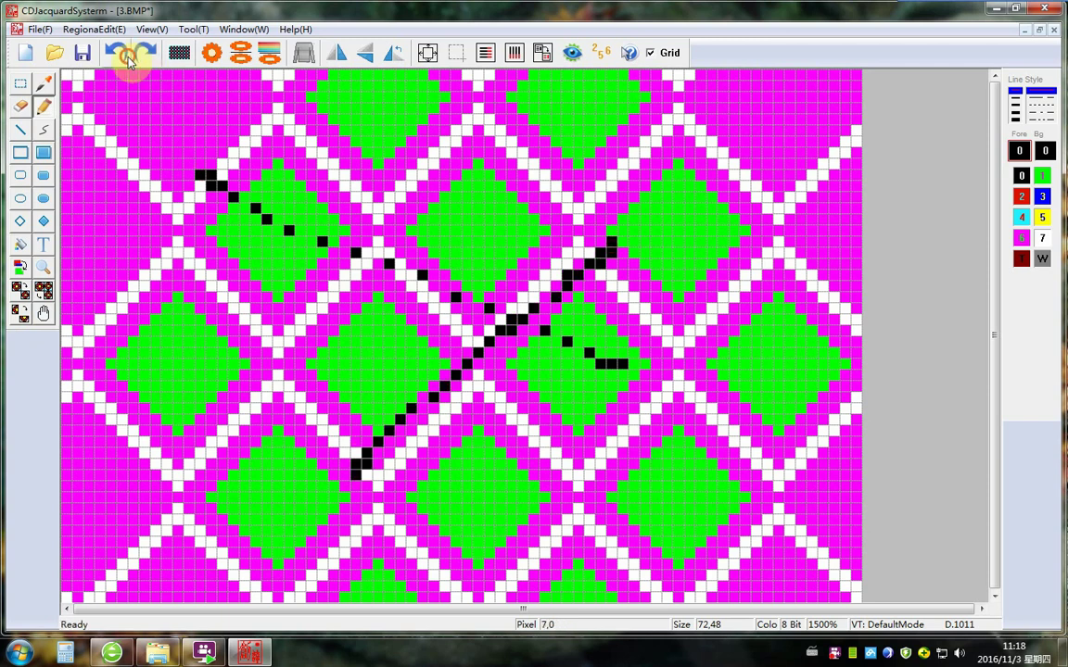
click(128, 55)
click(128, 55)
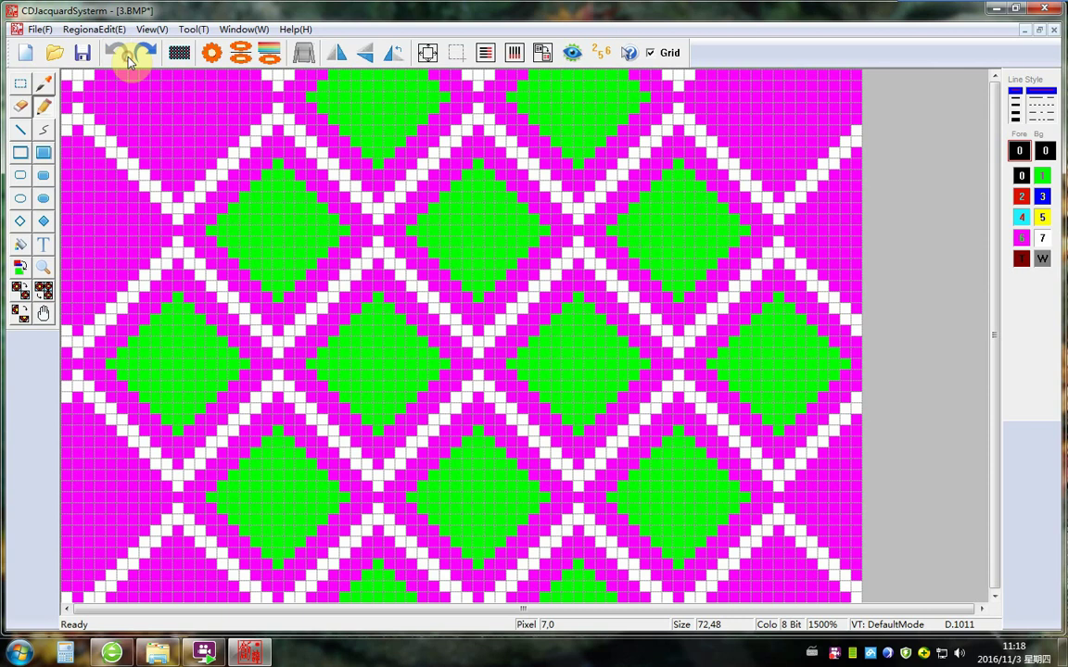
Step: In the single jacquard parameters, enter 2596 needles and yarn circulating count 2, then select selvage width
click(220, 58)
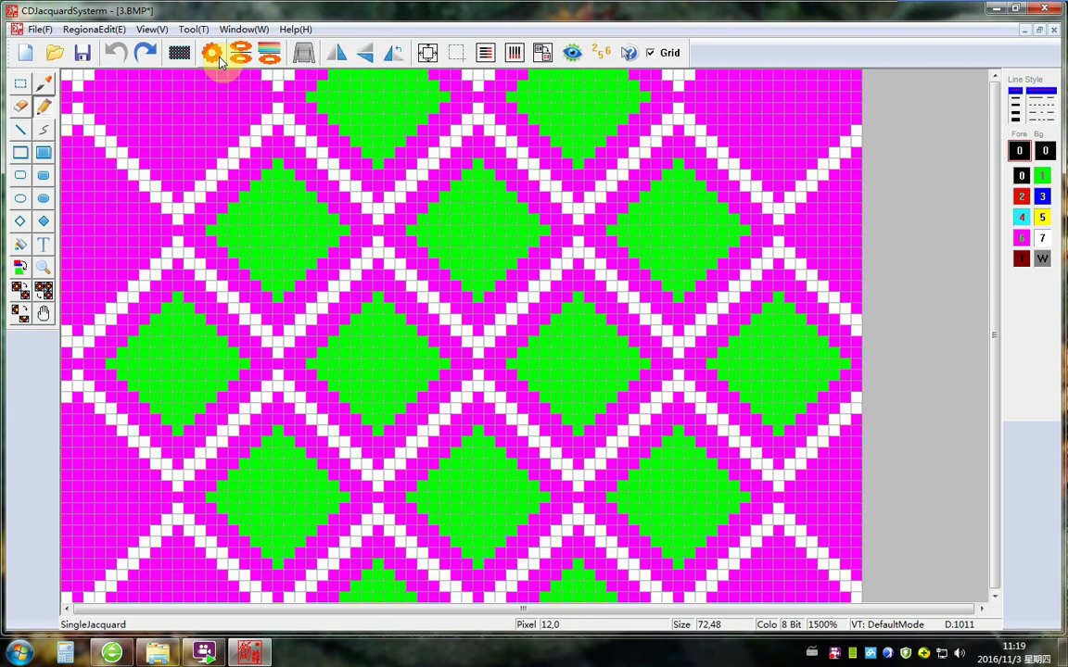
click(220, 59)
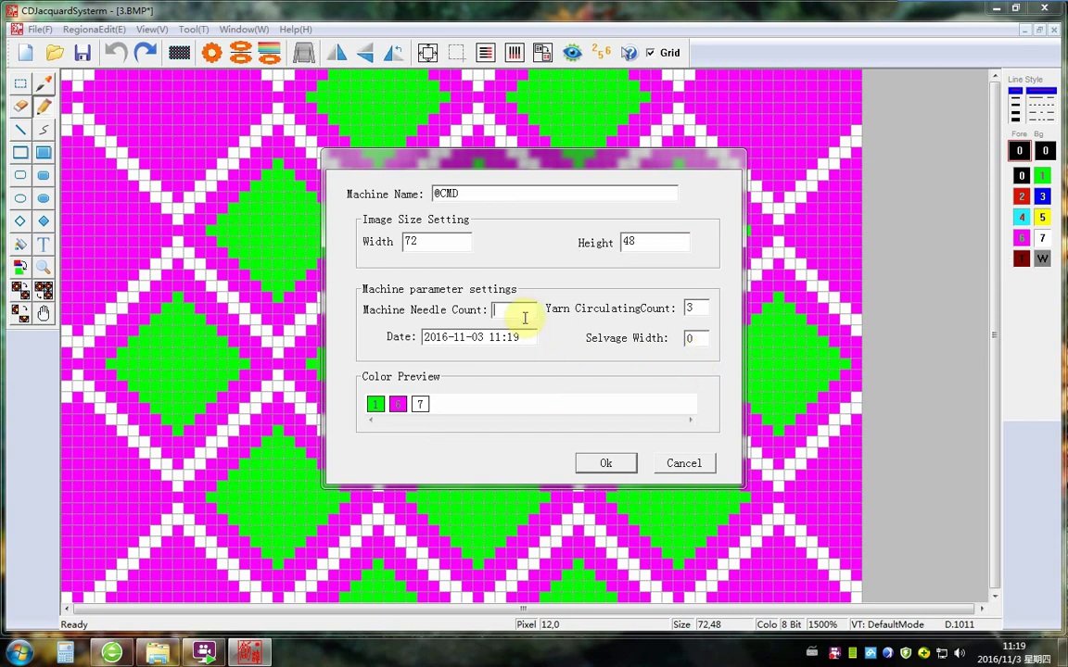
text(2596)
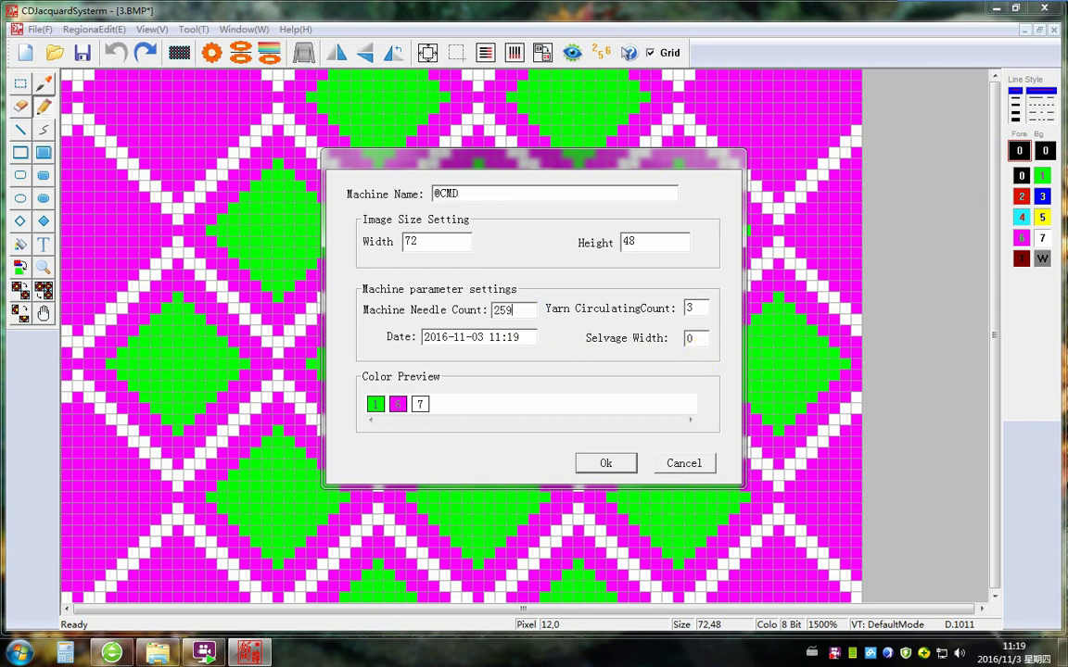
double_click(696, 308)
text(2)
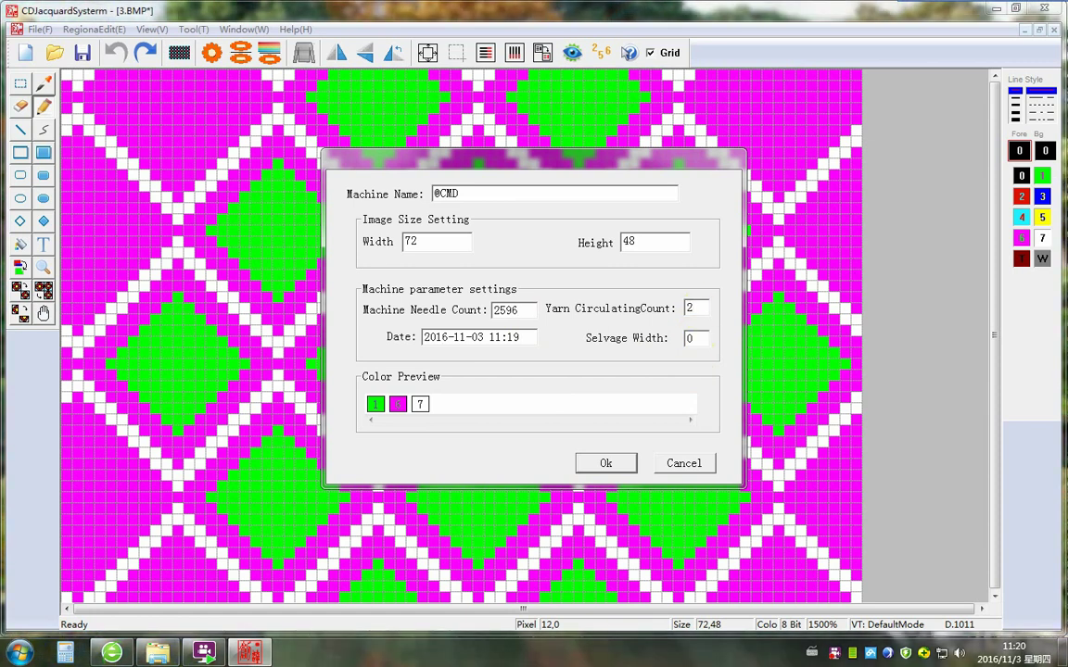
double_click(689, 338)
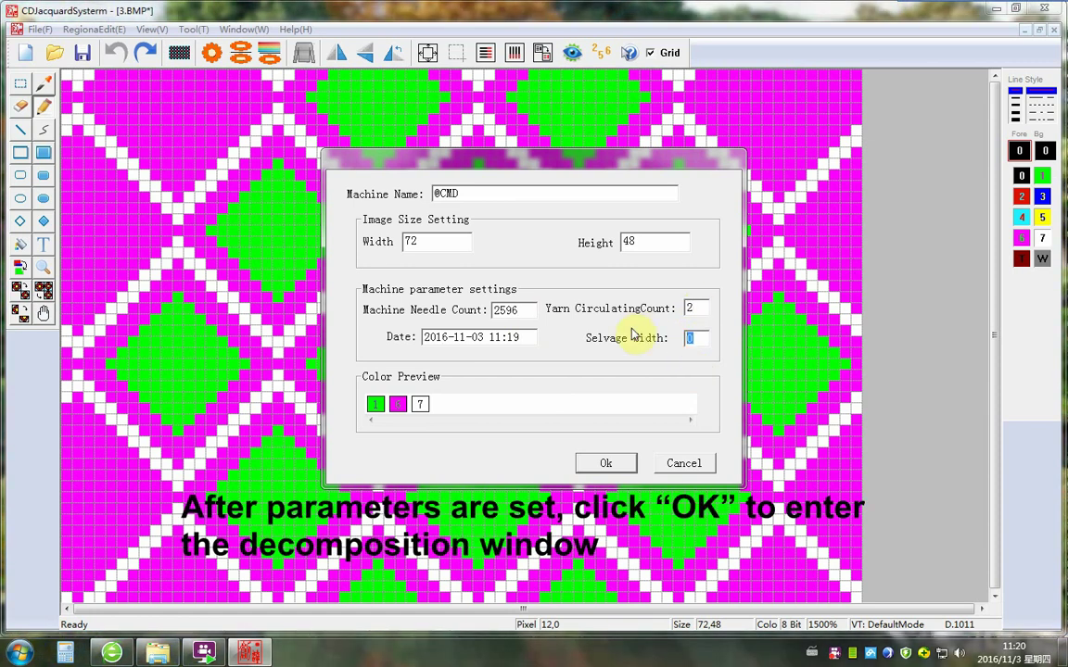
Step: Enter selvage width 10 and confirm the machine parameters
text(10)
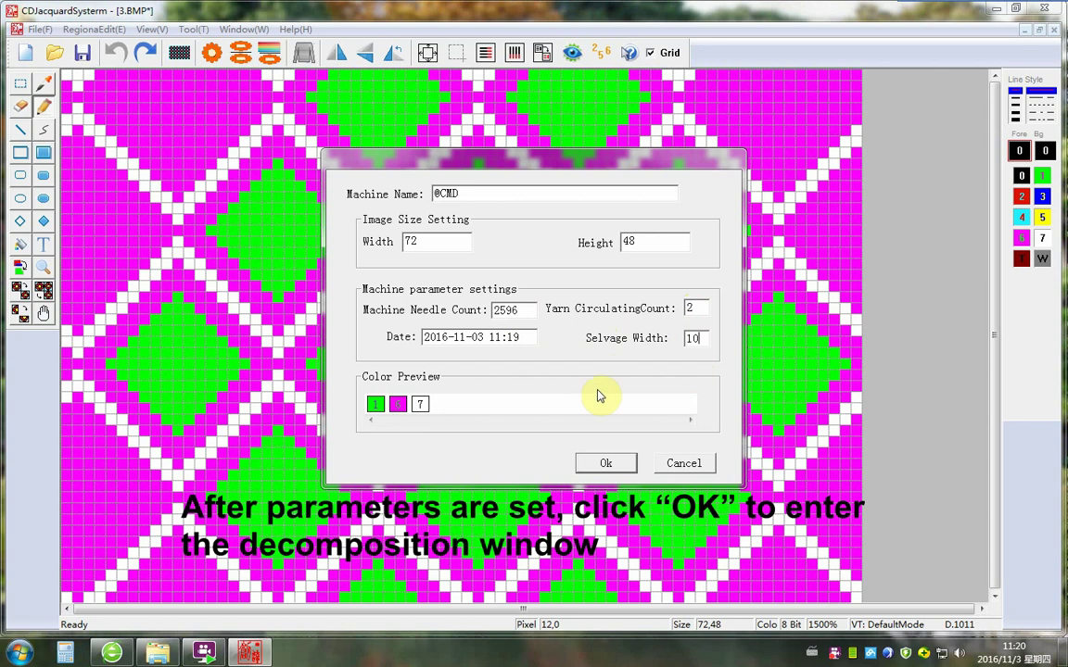
click(590, 463)
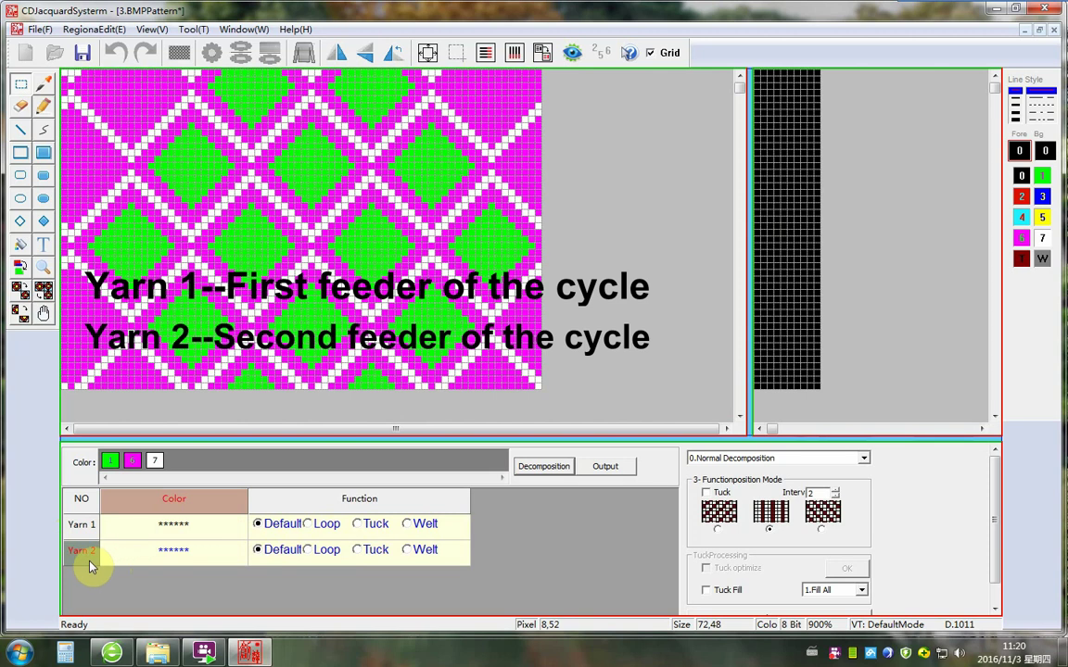
Step: Give Yarn 1 colour swatches 1 and 6, and Yarn 2 colour swatch 7
click(139, 532)
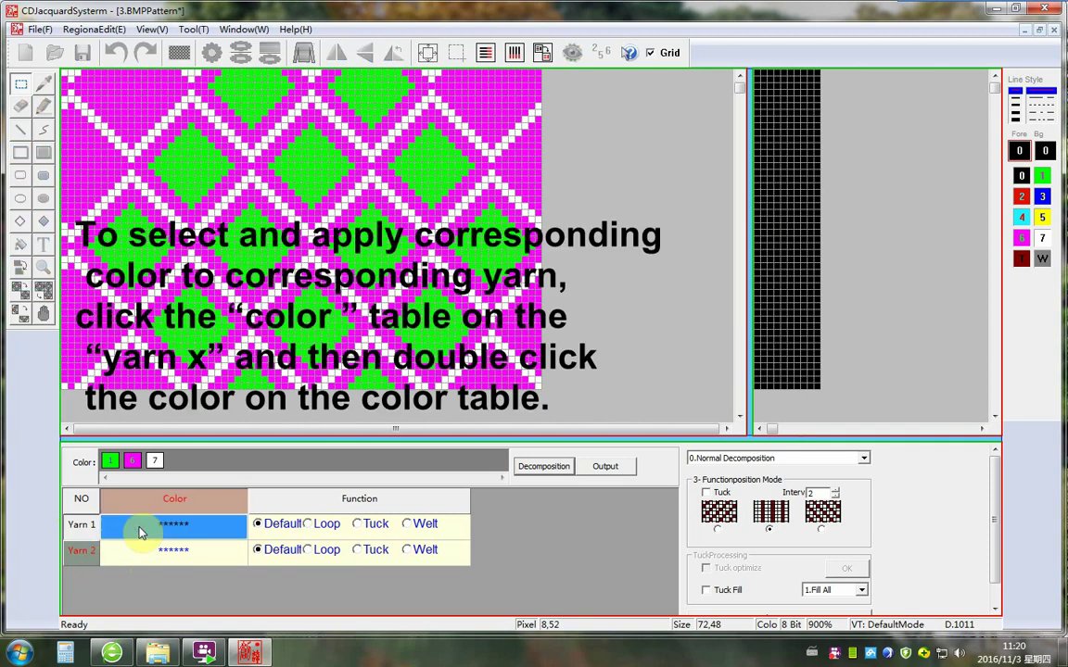
double_click(111, 461)
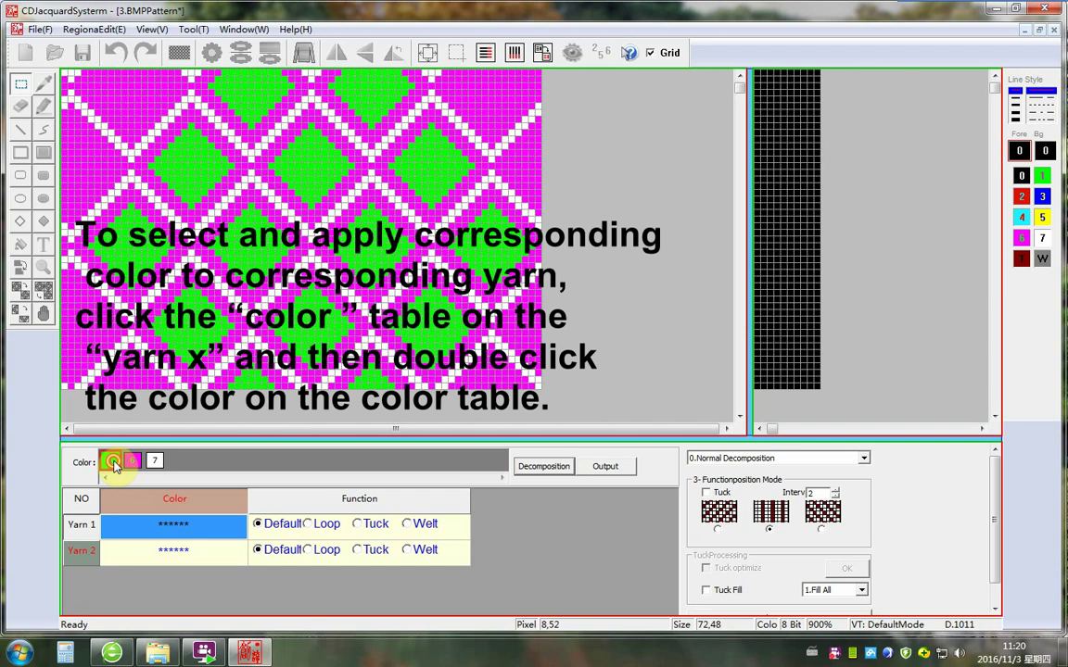
double_click(131, 463)
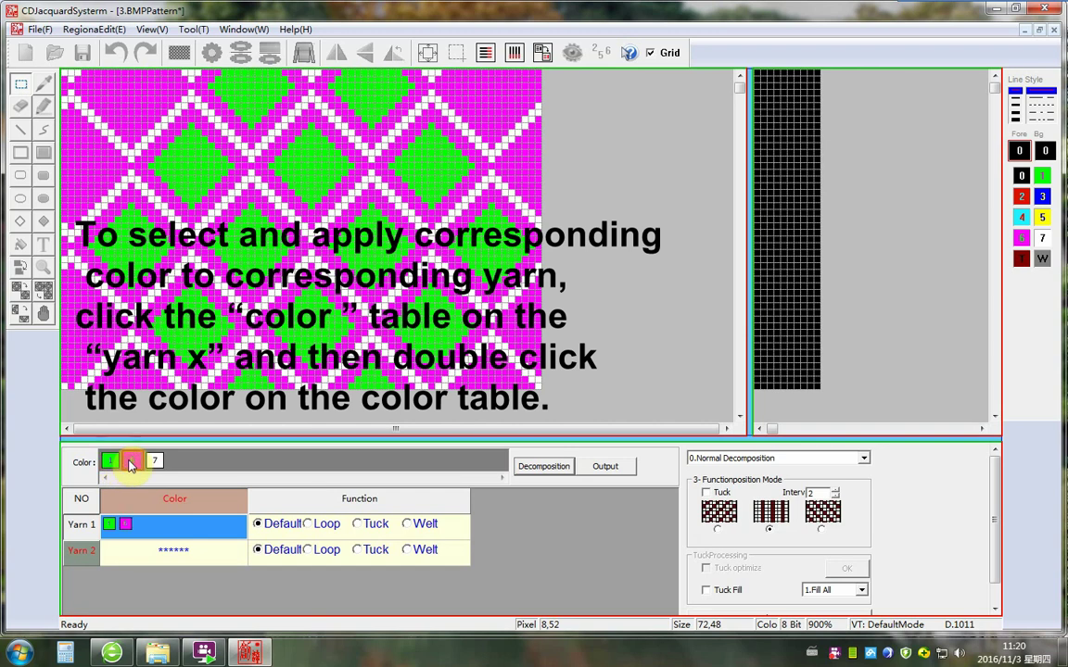
click(131, 552)
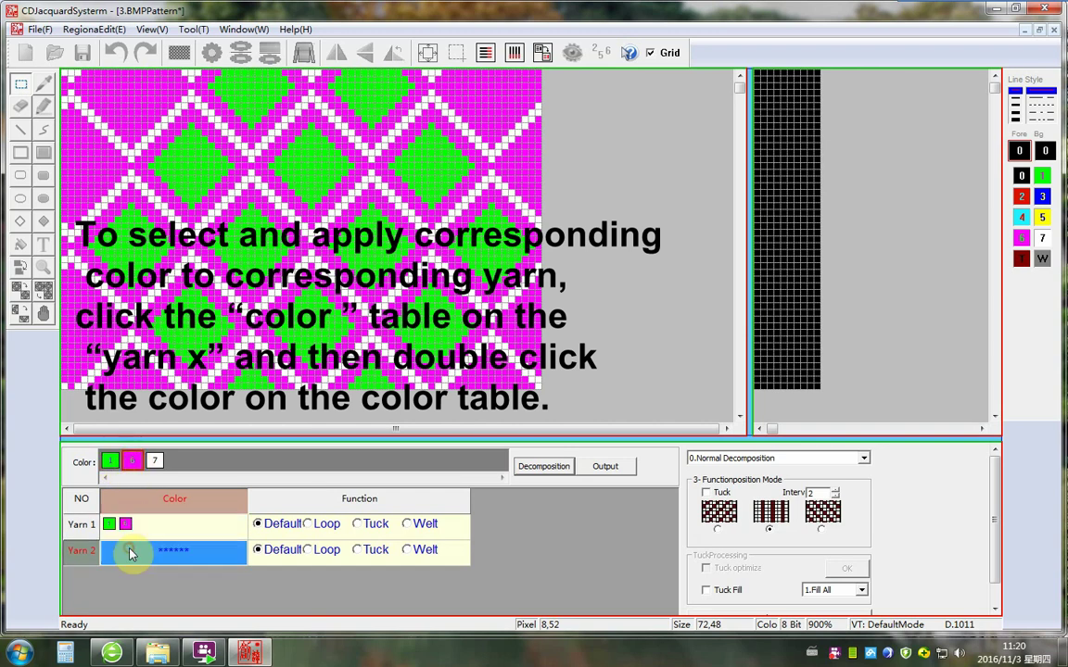
double_click(156, 464)
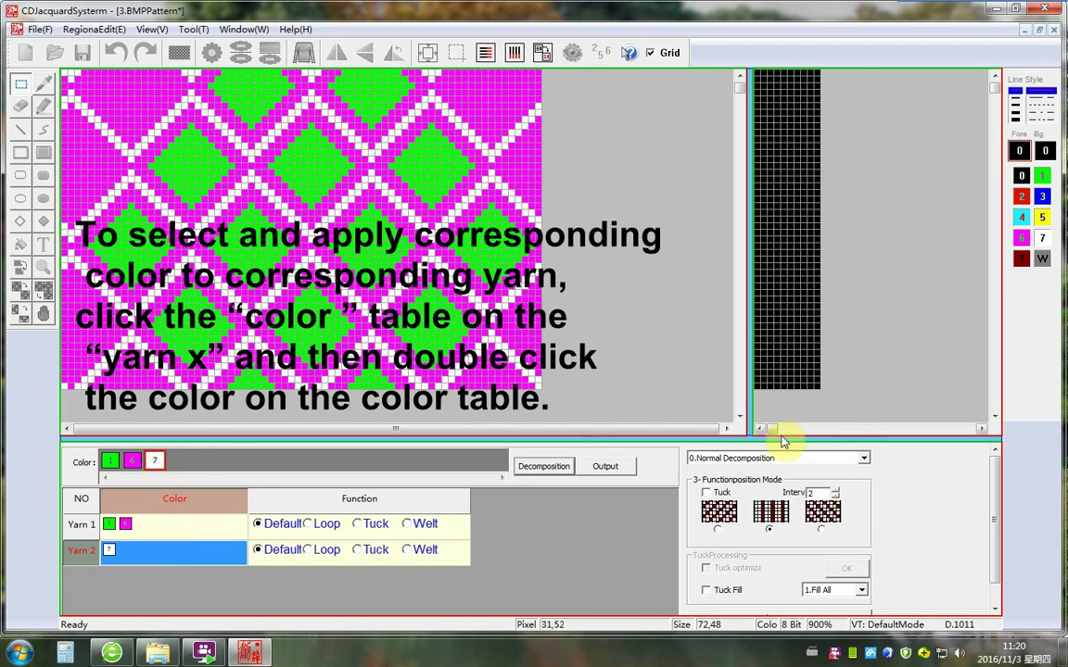
Step: Run Decomposition to split the diamond image into per-yarn striped rows
click(547, 467)
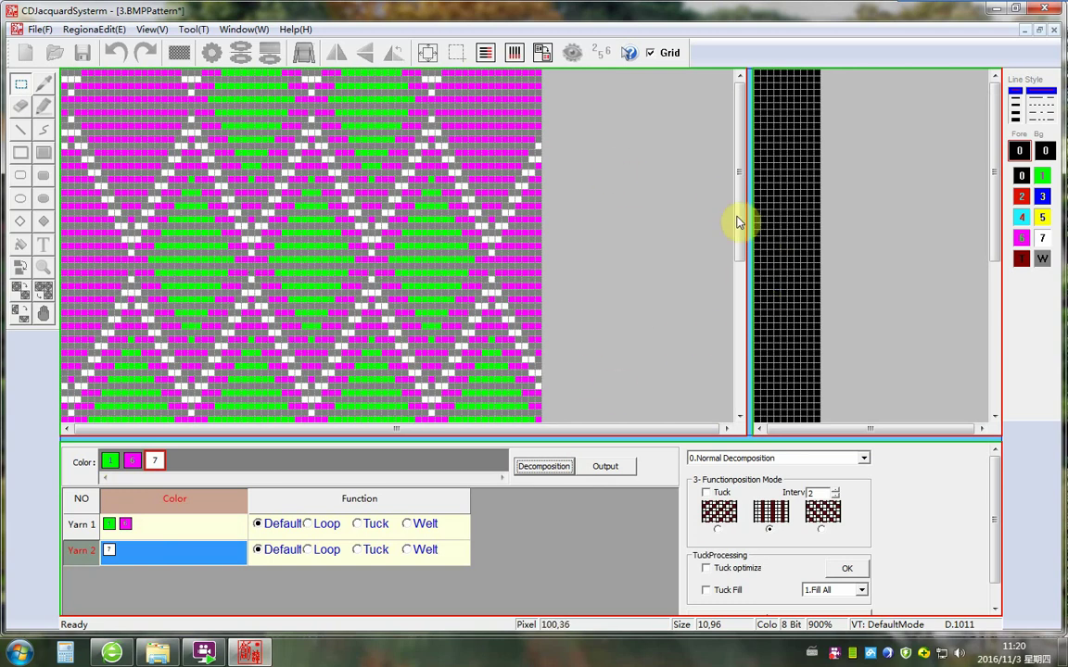
click(419, 380)
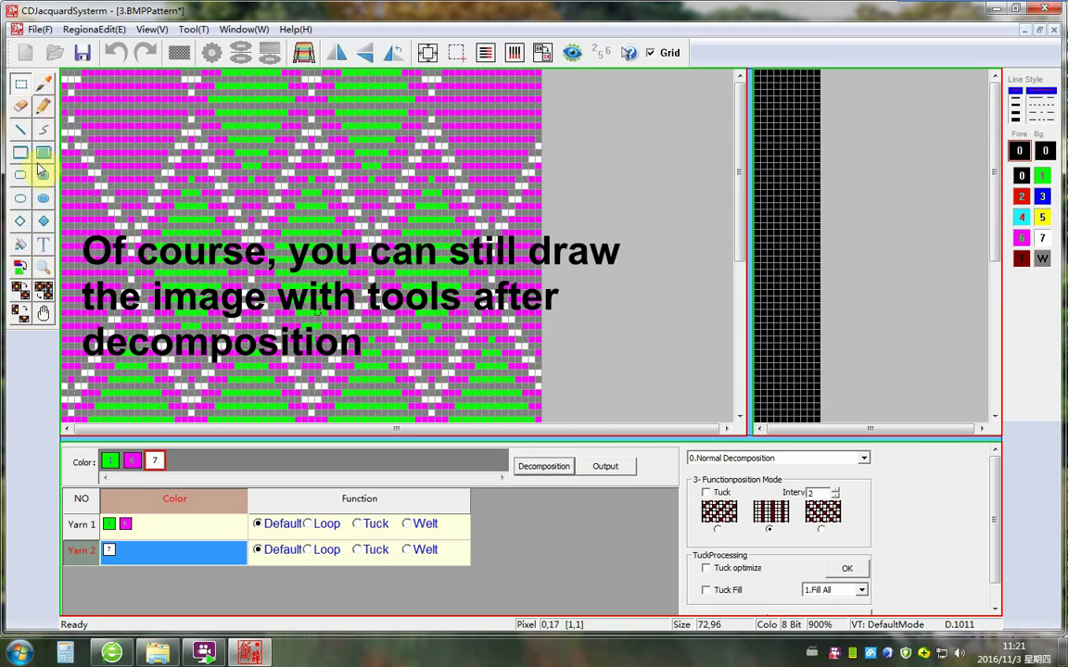
click(42, 108)
drag(112, 119, 256, 192)
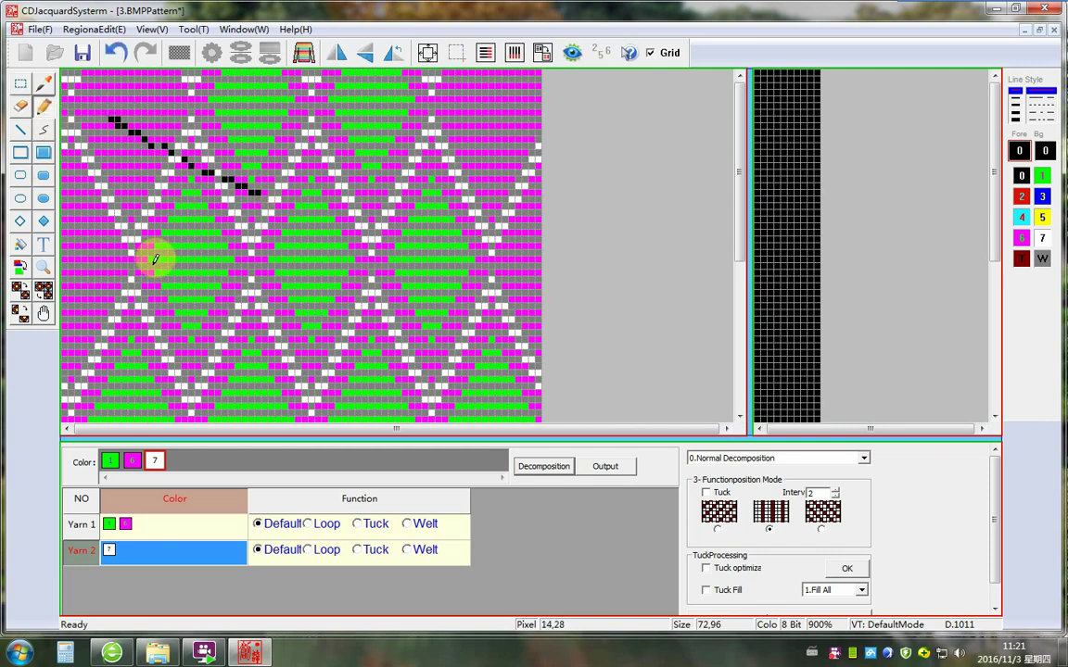
drag(190, 266, 371, 218)
mouse_move(465, 171)
mouse_down()
mouse_move(407, 344)
mouse_move(350, 401)
mouse_up()
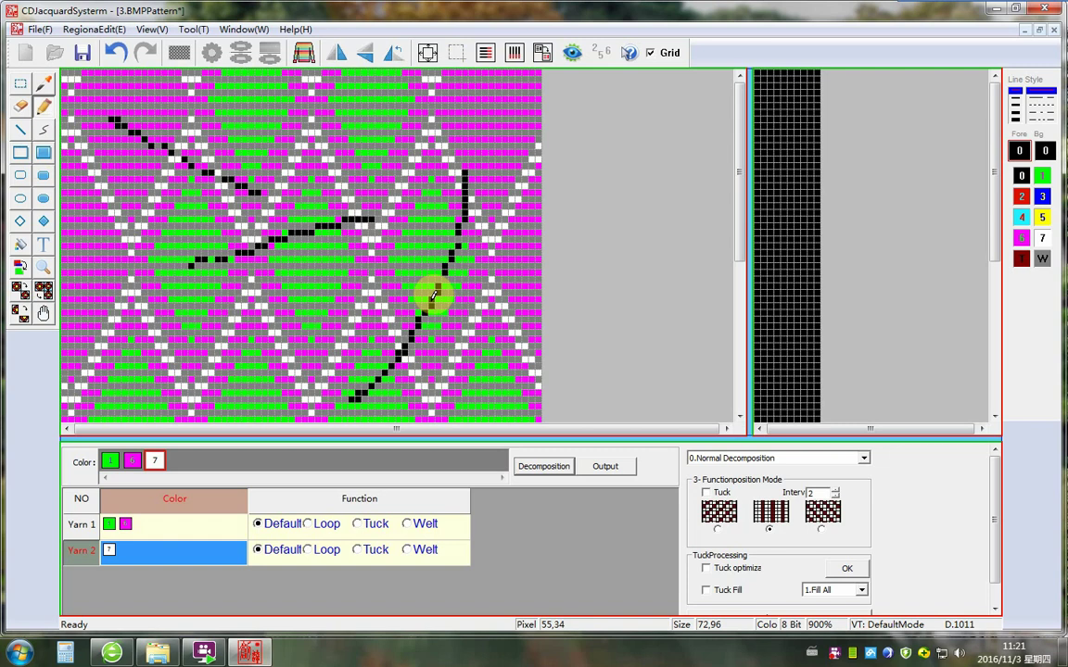
key(ctrl+z)
key(ctrl+z)
key(ctrl+z)
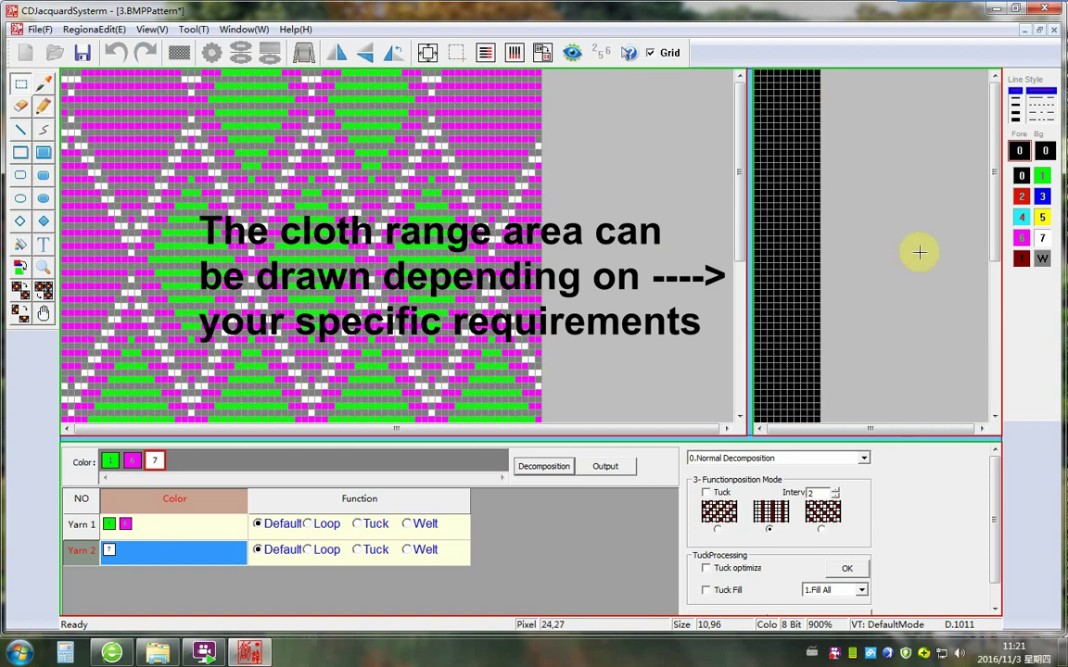
Step: With green 1 as background and the Pencil tool, draw crossing green diagonals in the cloth-range grid
click(1046, 174)
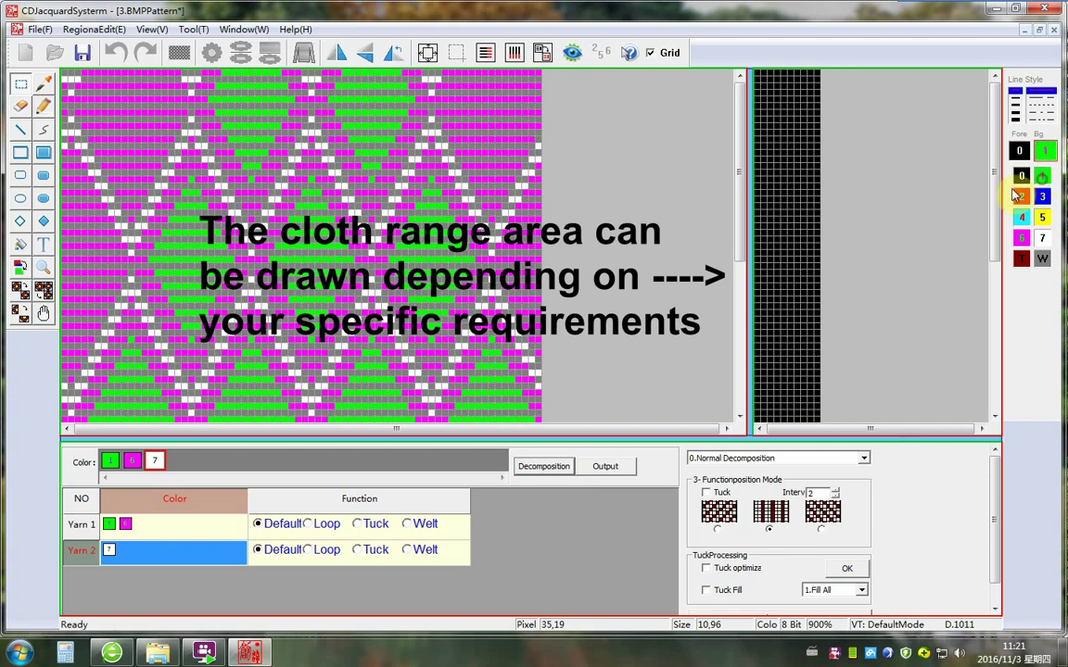
click(44, 105)
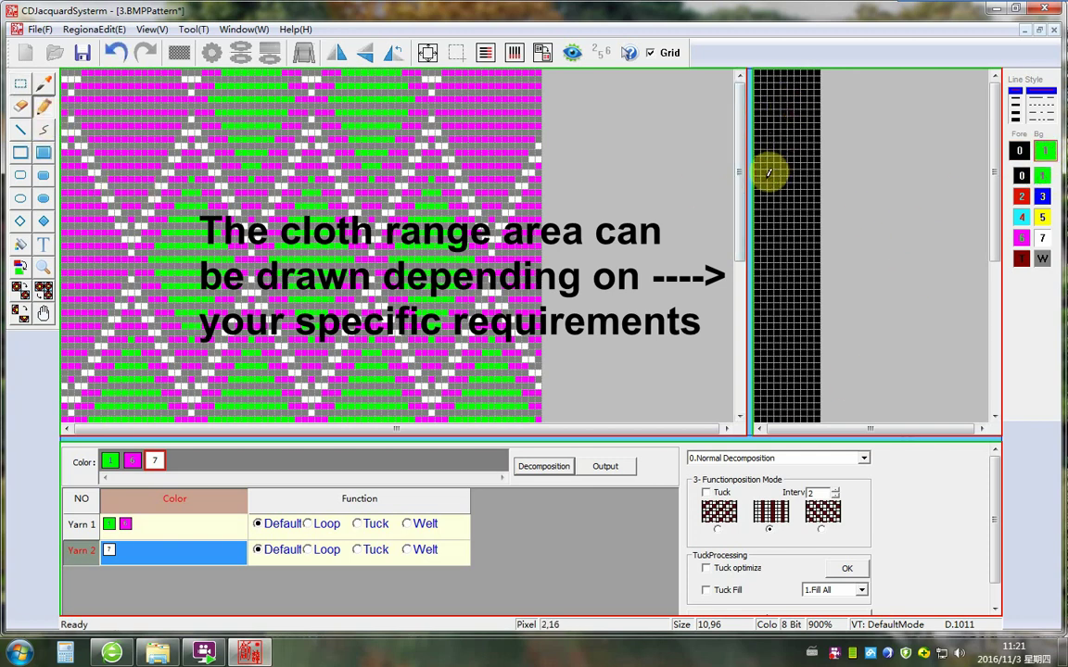
drag(797, 111, 777, 193)
drag(771, 132, 800, 175)
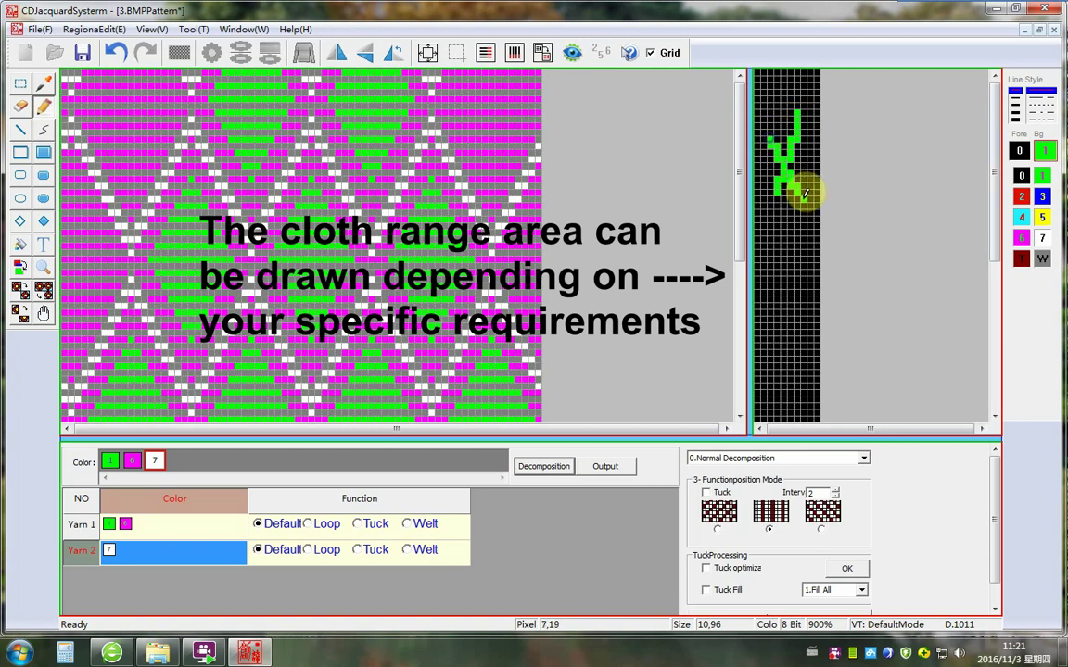
mouse_move(813, 230)
mouse_down()
mouse_move(767, 290)
mouse_move(793, 291)
mouse_move(813, 309)
mouse_move(777, 398)
mouse_move(809, 408)
mouse_up()
scroll(802, 389, down, 1)
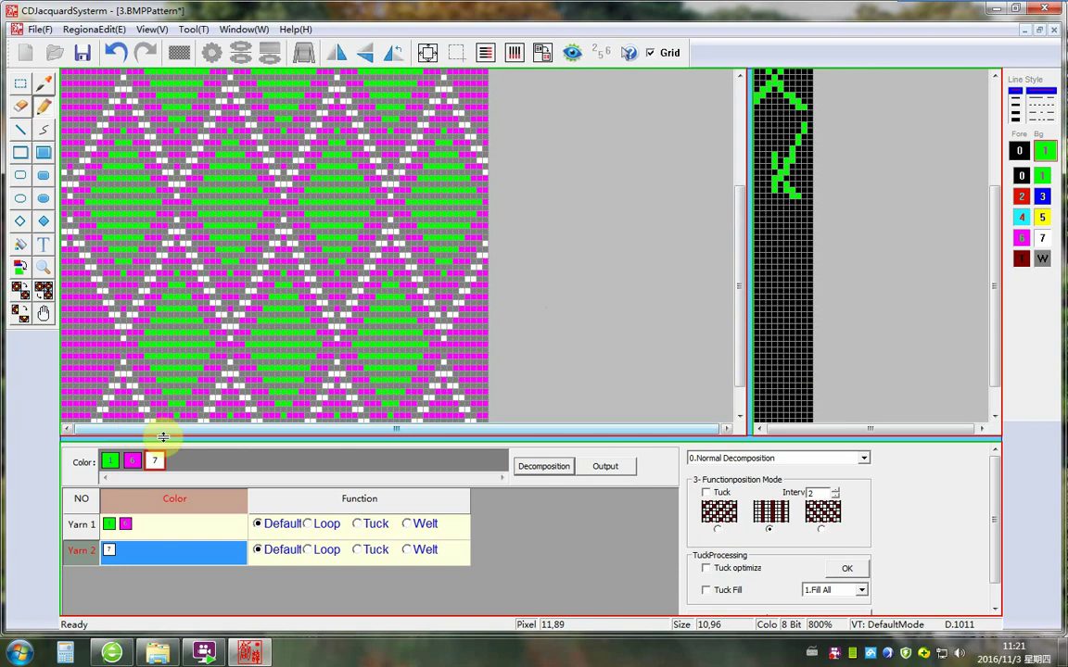
Step: Output the pattern as CDM file temp1 in Desktop > video and acknowledge the success message
click(605, 468)
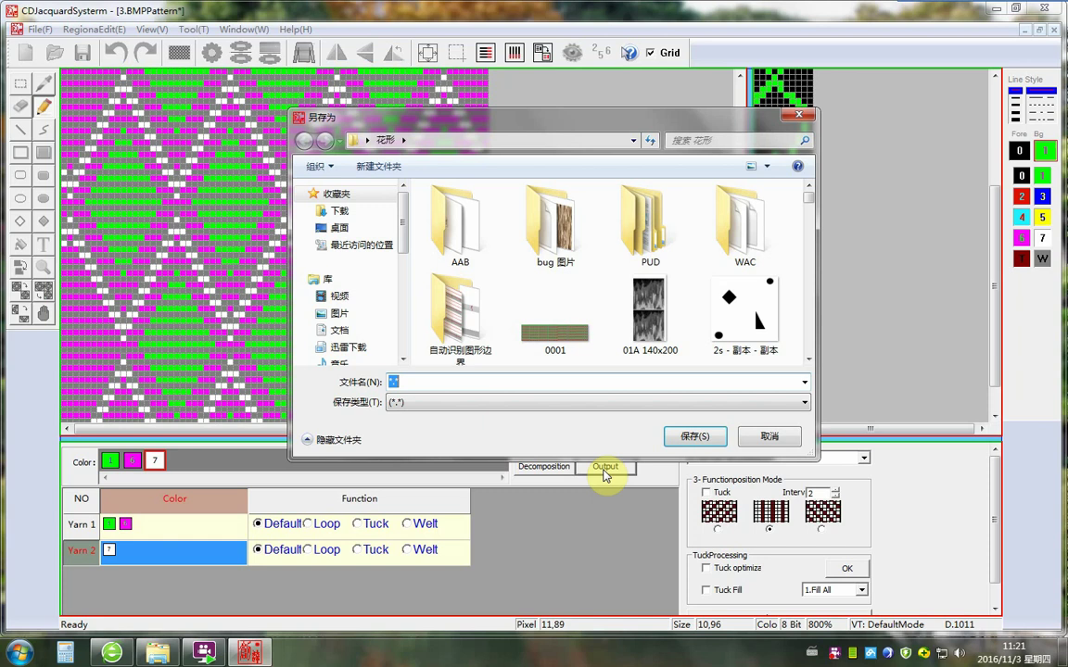
click(334, 230)
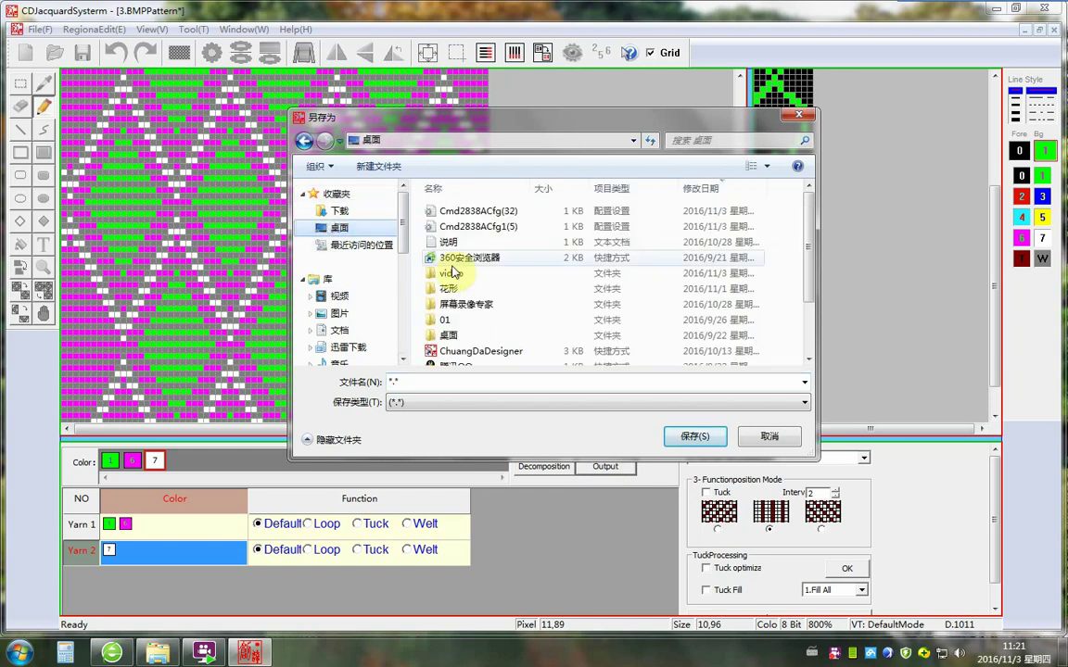
double_click(476, 277)
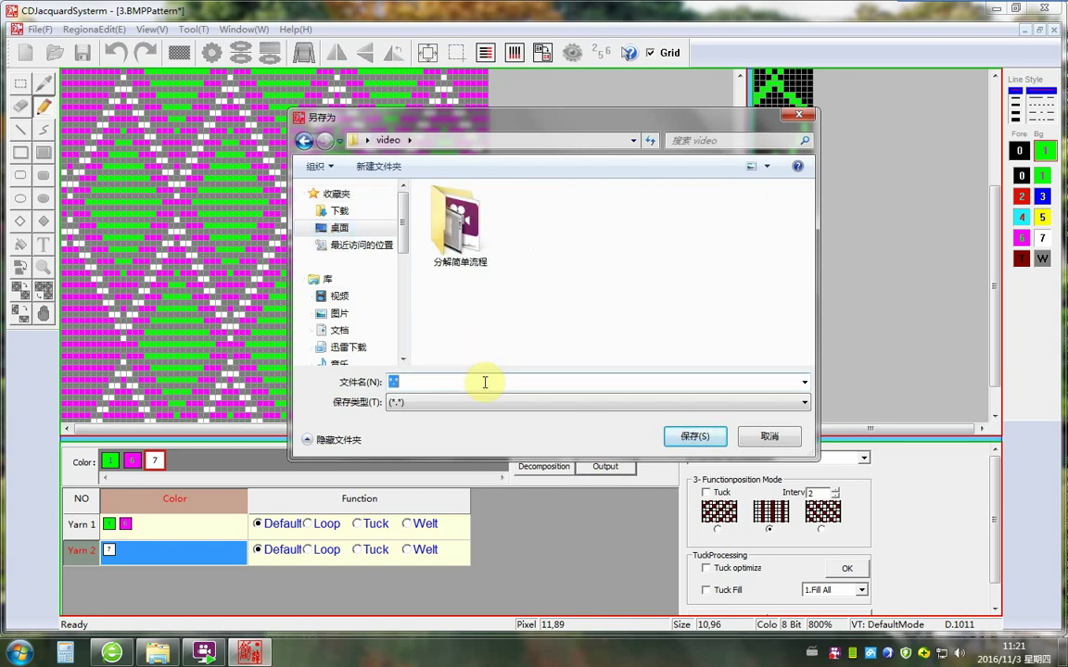
text(temp1)
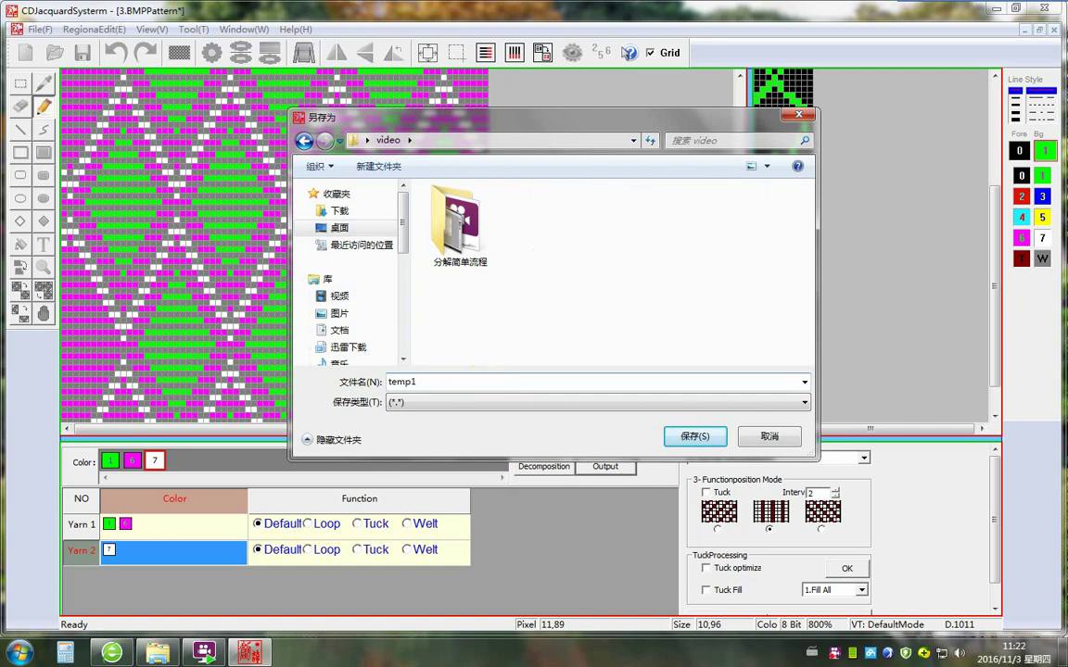
click(679, 437)
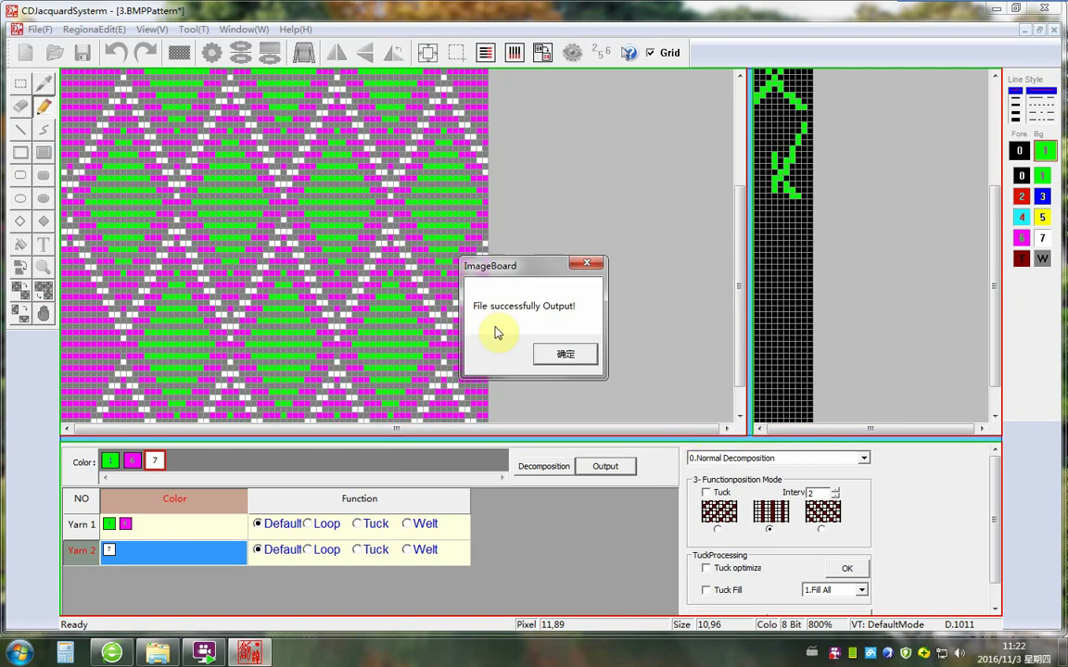
click(564, 354)
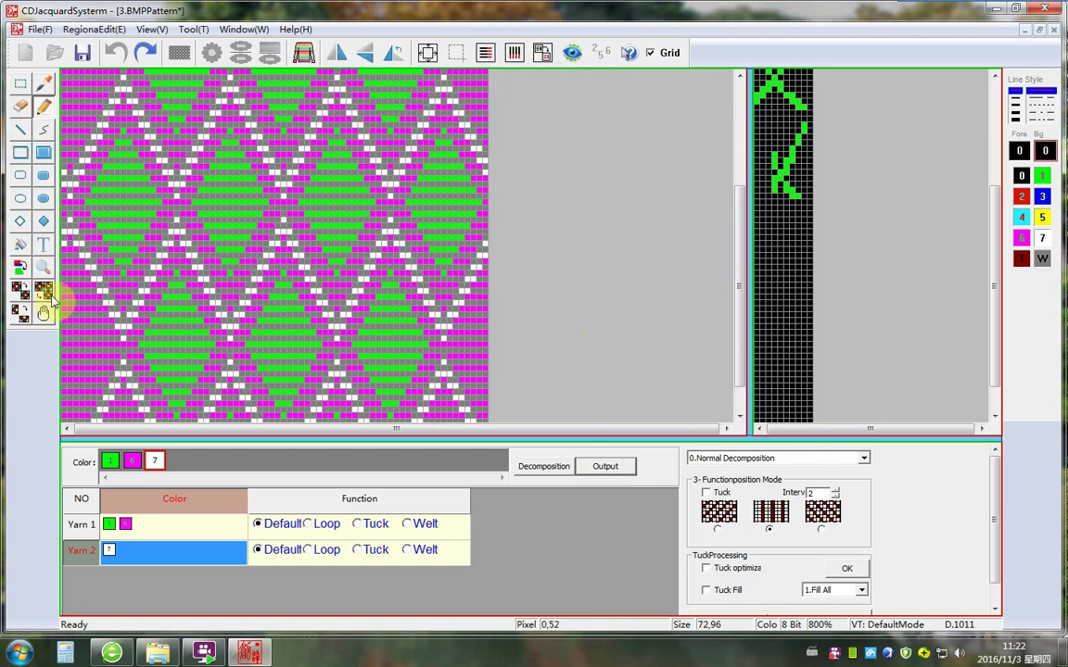
Step: Save the project as prjtemp1.ccmd and close the decomposition window
click(82, 59)
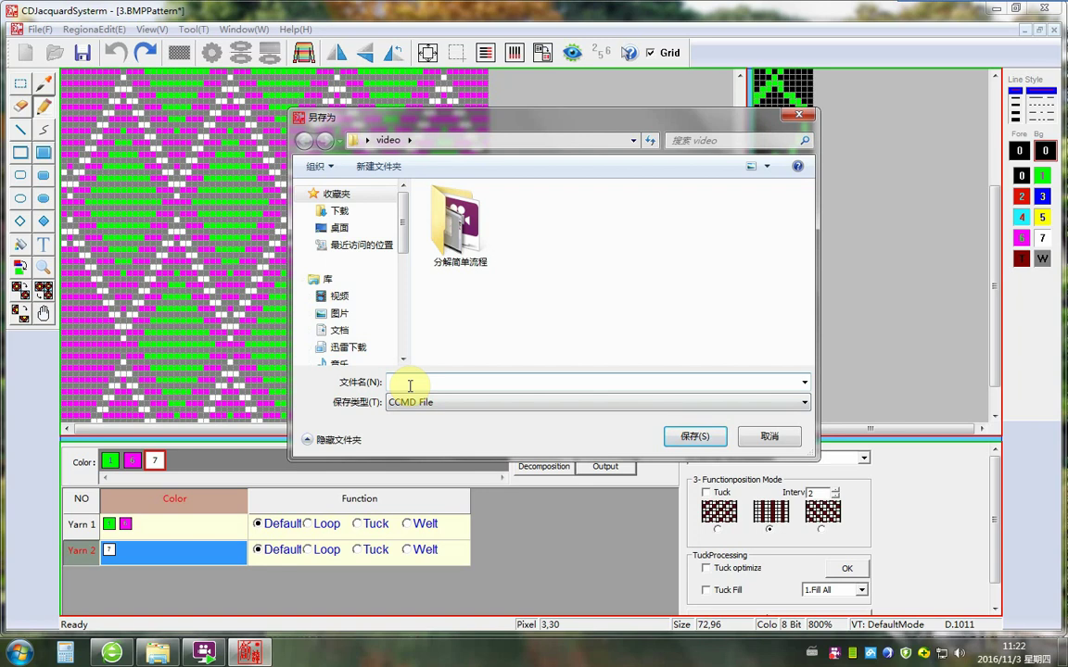
text(prjtemp1)
click(689, 436)
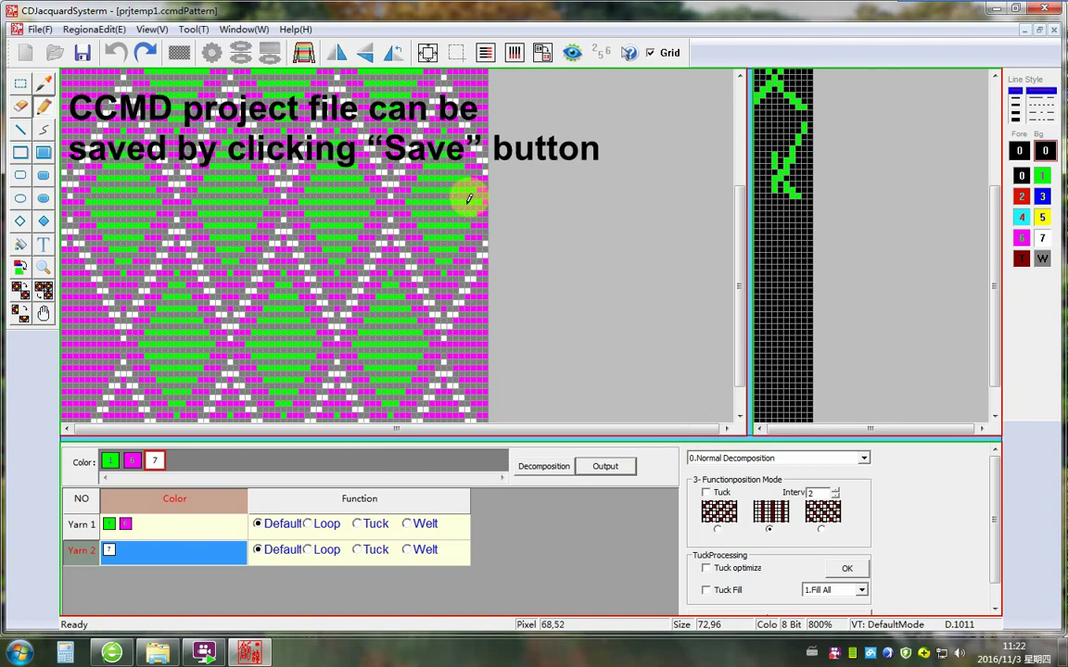
click(1053, 30)
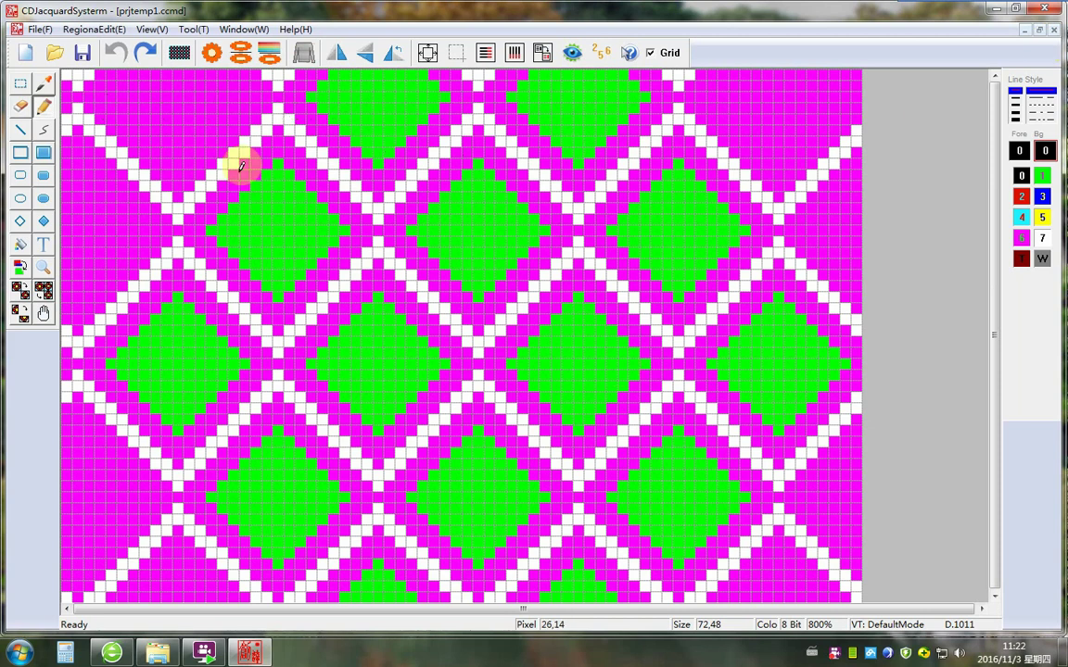
Step: Import the temp1 CMD file through File > Import CmdJacquard
click(40, 29)
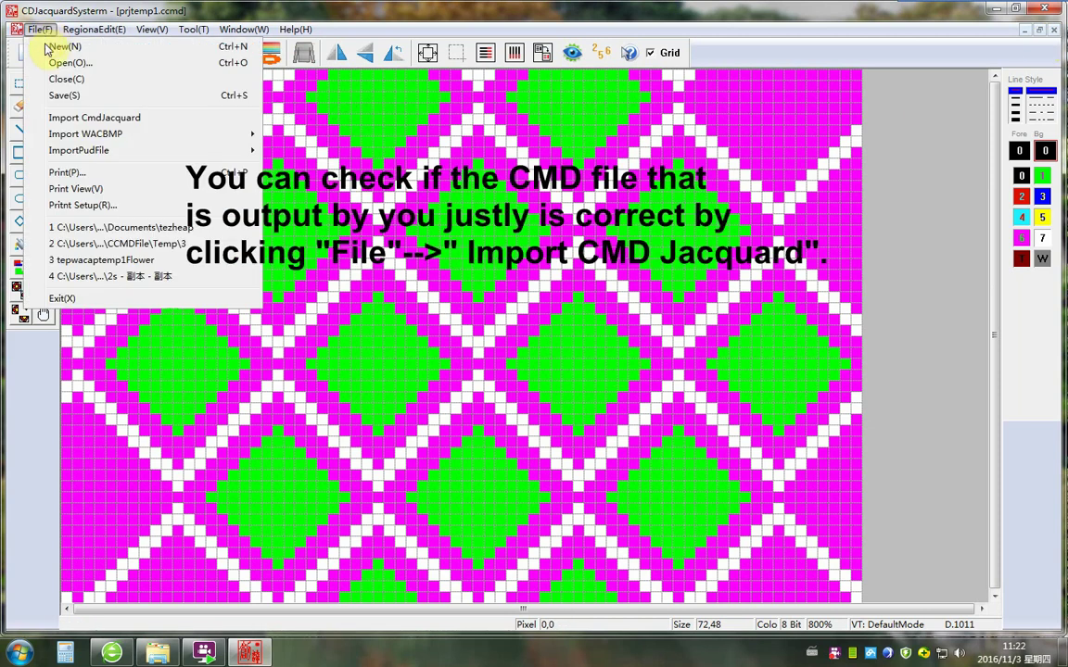
click(78, 127)
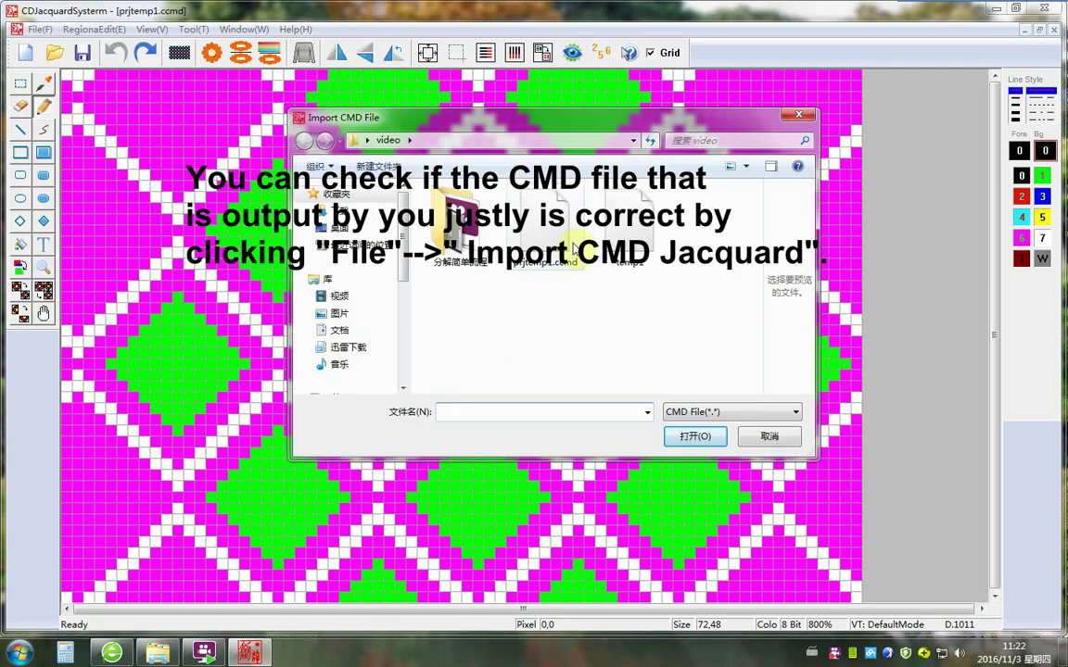
click(634, 243)
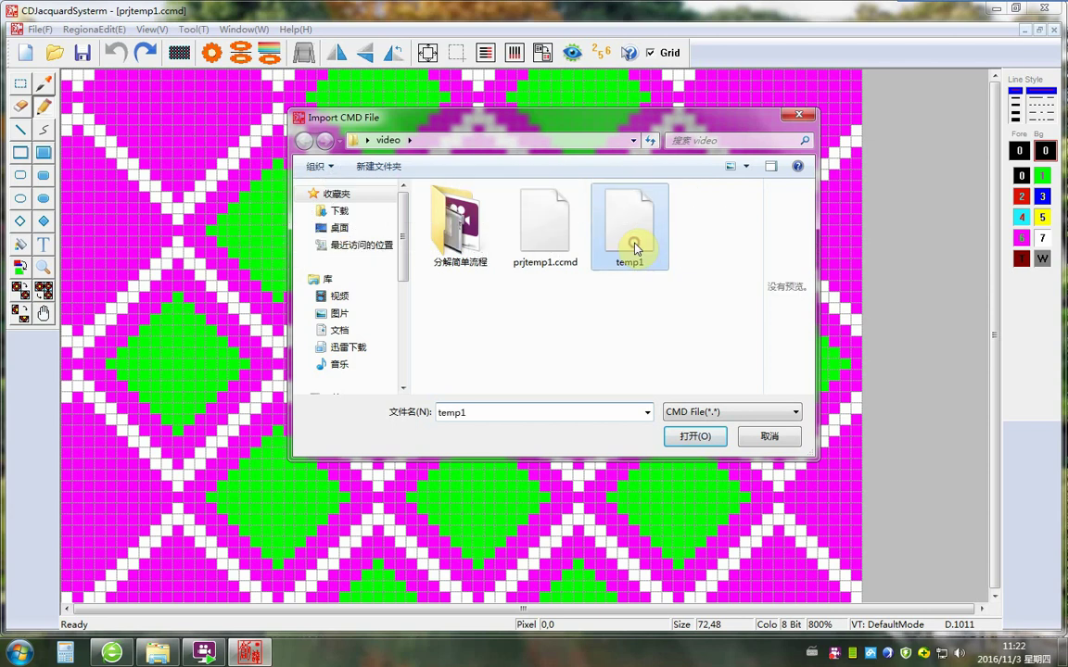
click(702, 437)
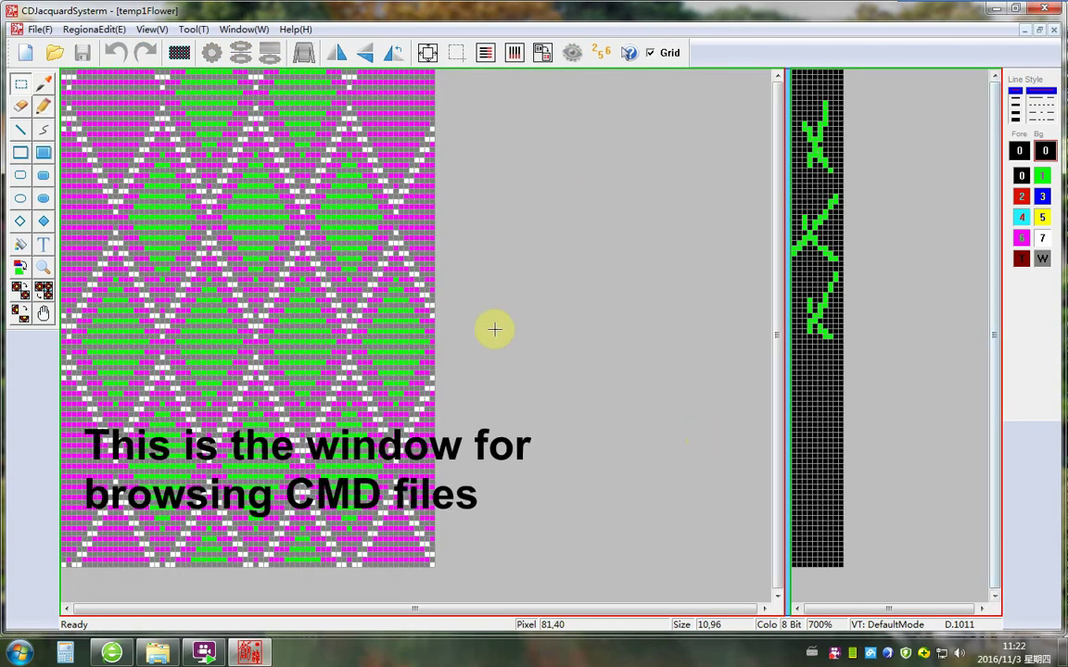
Step: Zoom around to inspect the imported temp1 pattern, then minimize the jacquard program
scroll(500, 305, up, 4)
scroll(501, 298, down, 6)
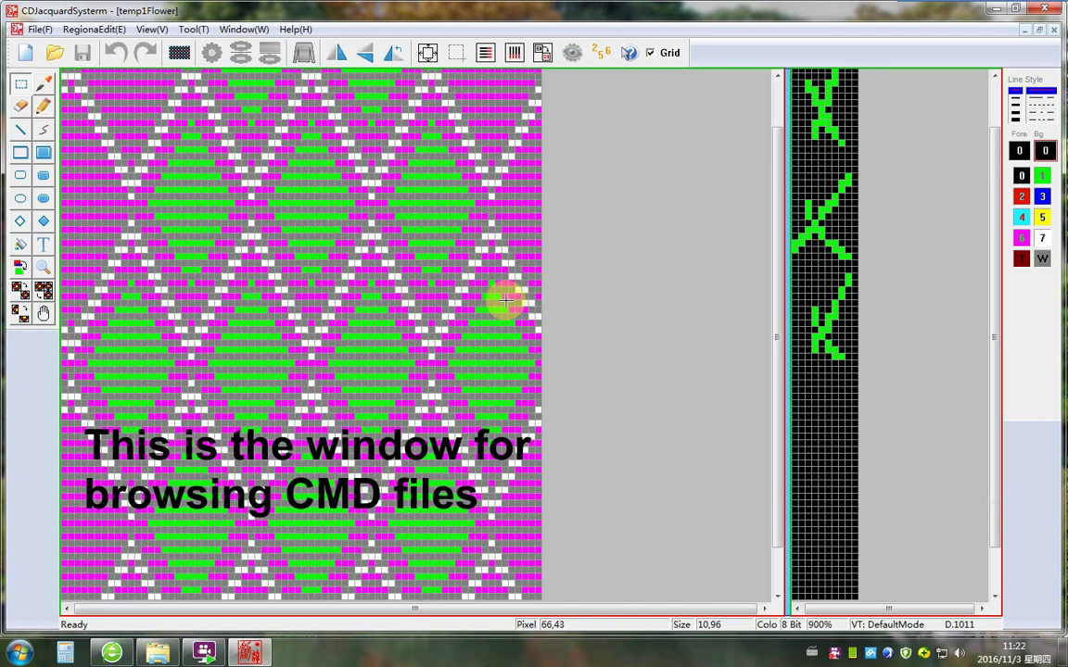
scroll(548, 377, up, 8)
scroll(776, 443, down, 8)
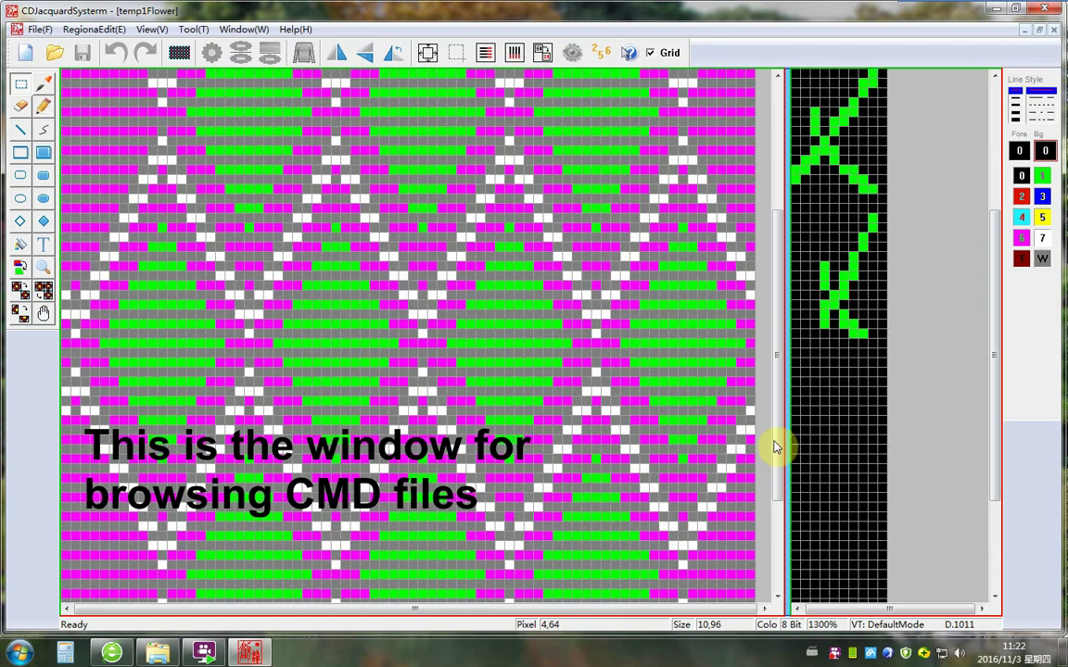
scroll(742, 436, up, 8)
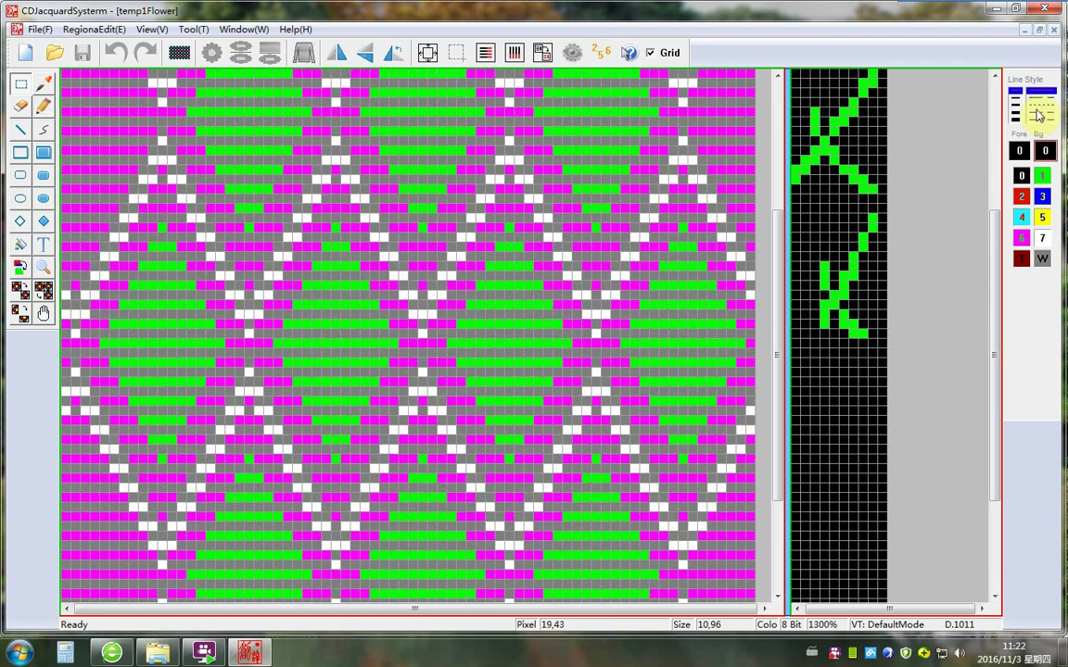
click(994, 11)
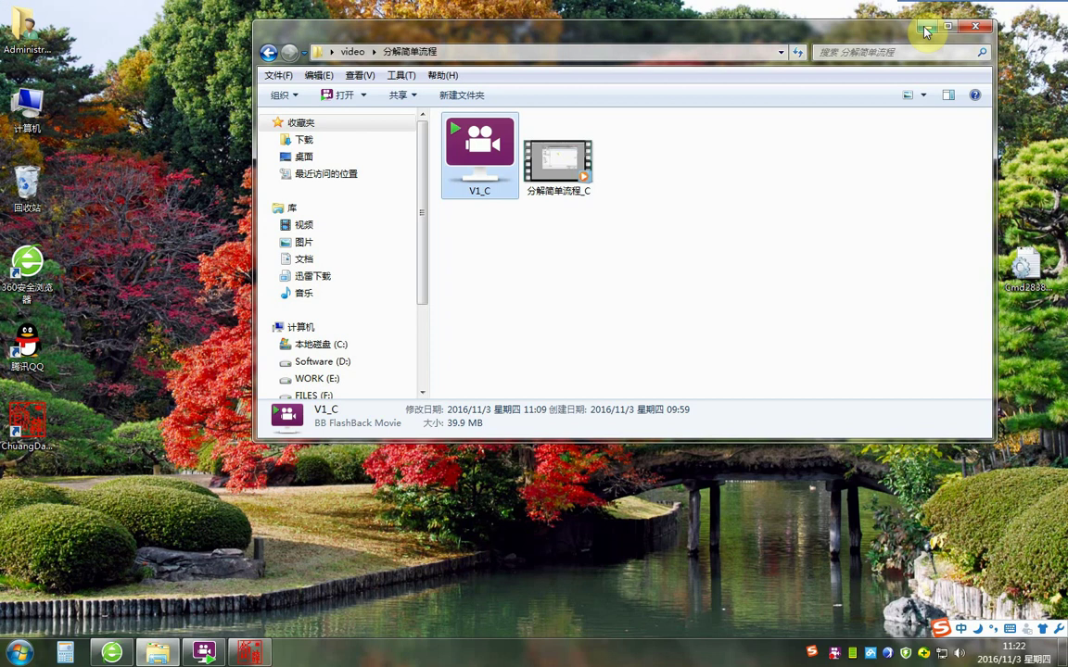
Step: Return to the video folder and check details of prjtemp1.ccmd (13.7 KB) and temp1 (6.04 KB)
click(353, 51)
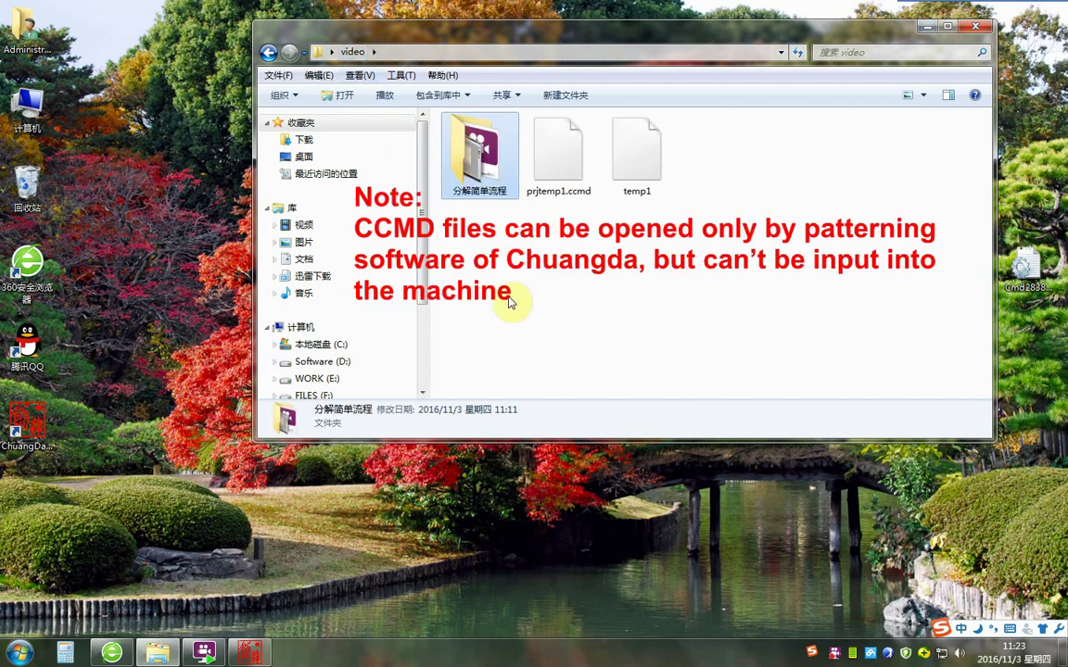
click(560, 176)
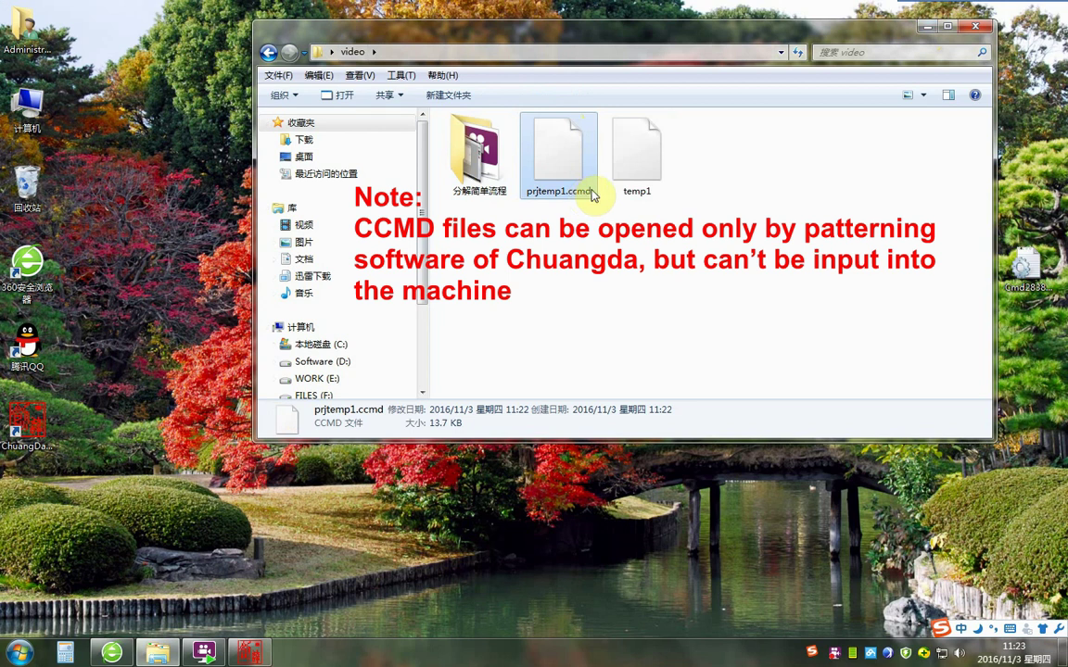
click(626, 181)
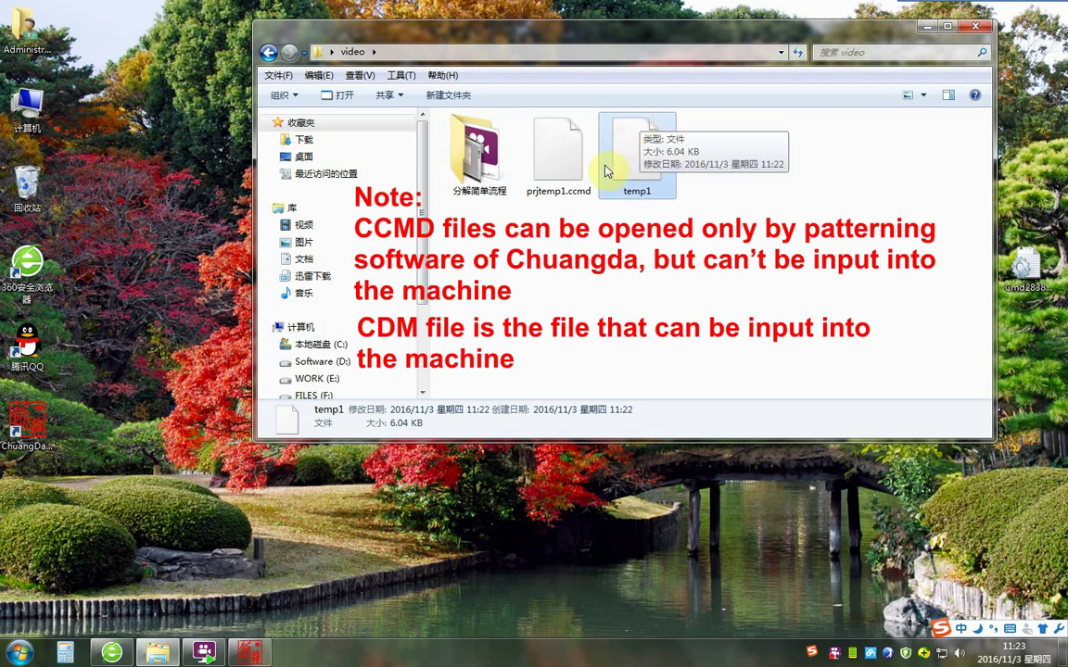